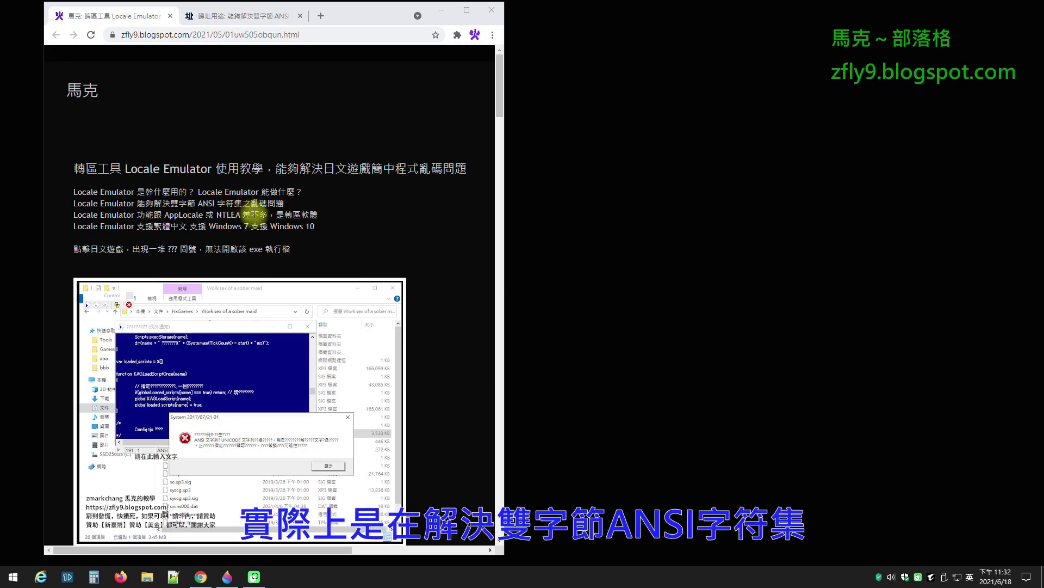
Step: Review the introduction of the Locale Emulator tutorial page and the annotated YouTube description image in Paint 3D
mouse_move(171, 203)
left_mouse_down()
mouse_move(242, 204)
mouse_move(155, 203)
left_mouse_up()
left_click(215, 35)
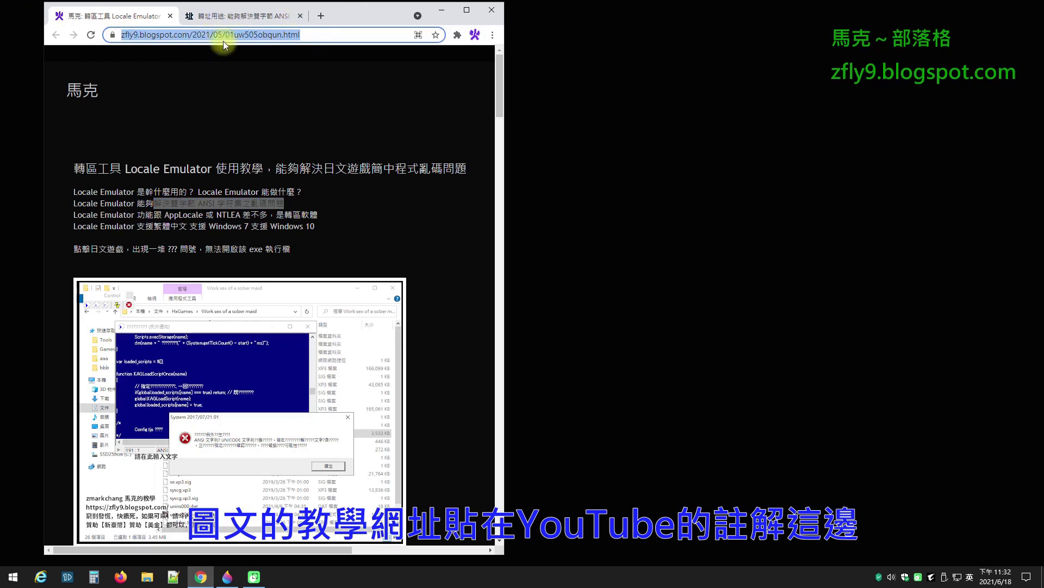
left_click(228, 576)
mouse_move(673, 353)
left_mouse_down()
mouse_move(520, 359)
mouse_move(531, 335)
mouse_move(680, 340)
mouse_move(674, 363)
left_mouse_up()
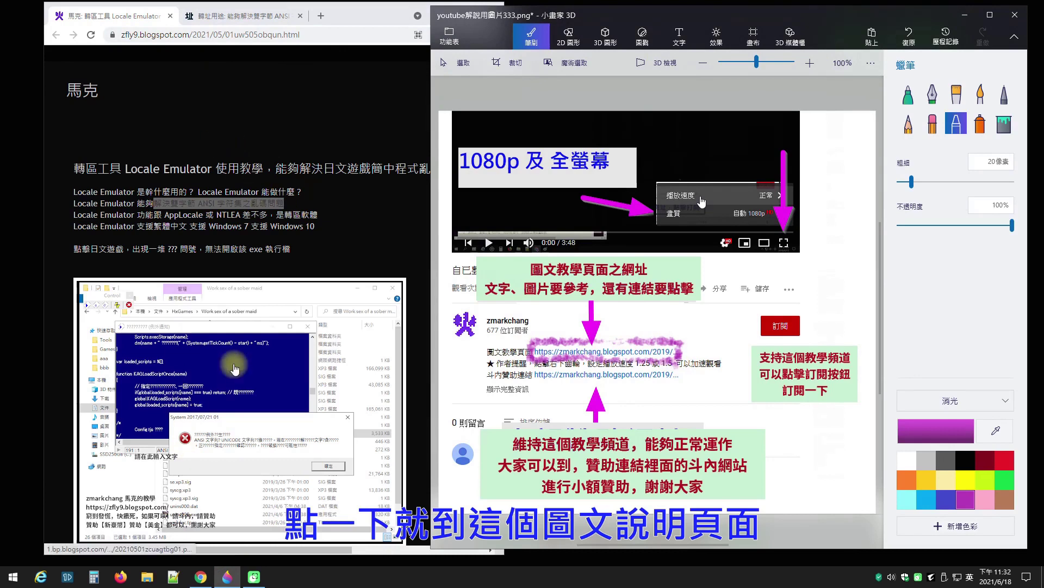
left_click(965, 15)
left_click(325, 222)
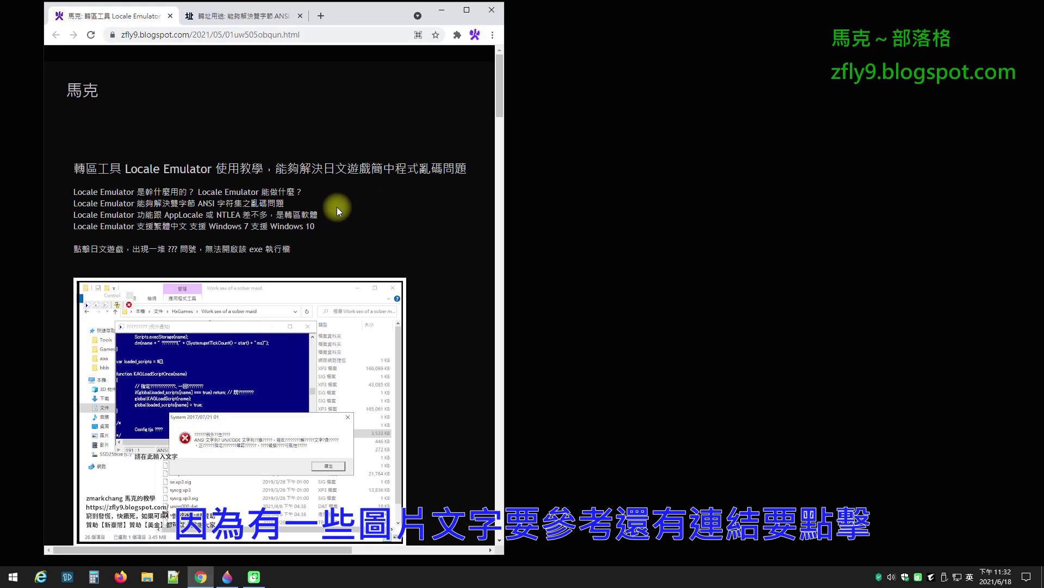
scroll(329, 193, "down", 1)
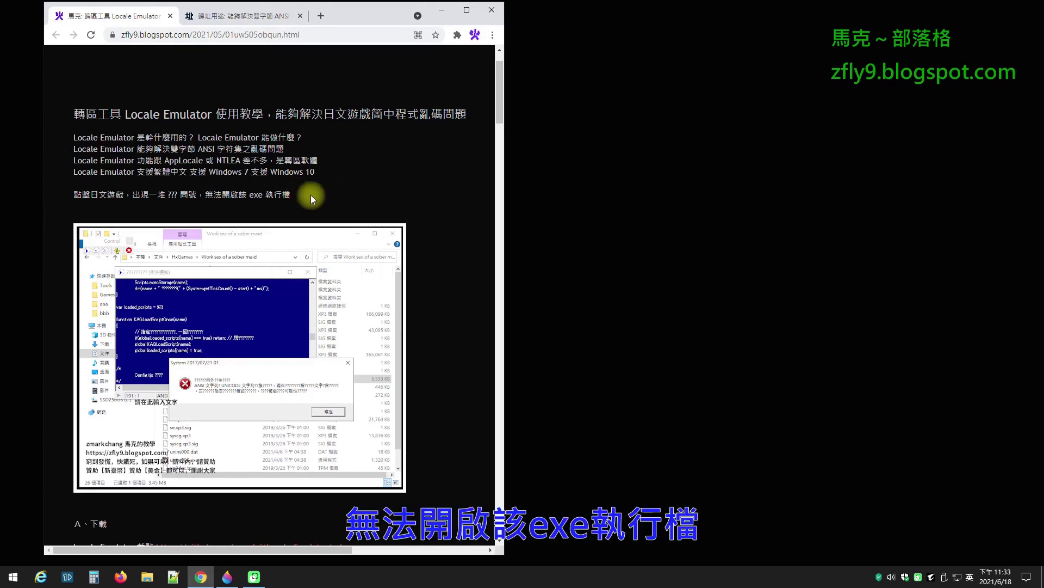
Step: Test-run JimiJijyo.exe from the HxGames\Work sex of a sober maid folder in Documents, closing its windows and minimising the folder
left_click(147, 576)
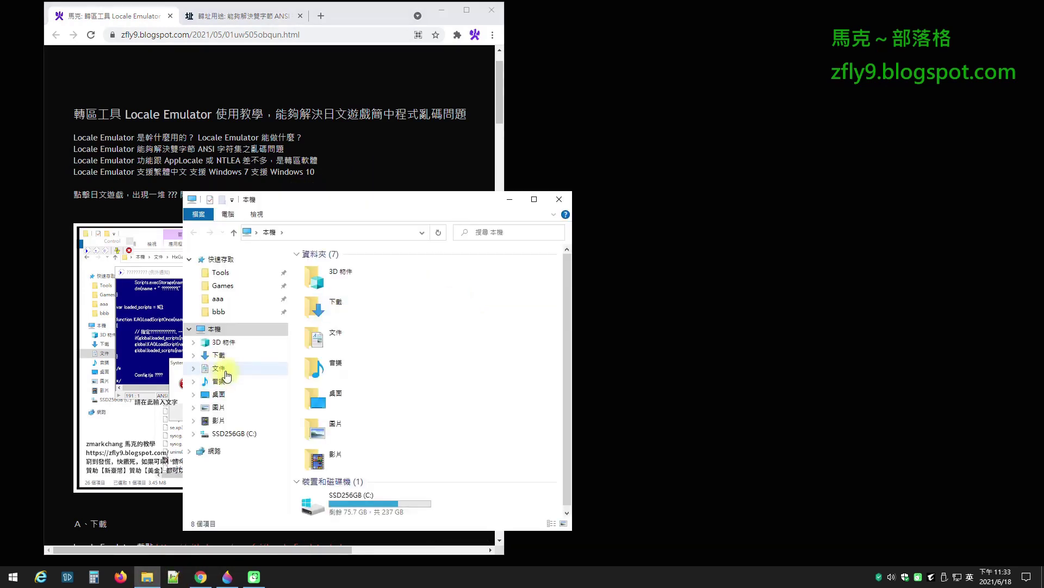
left_click(225, 370)
left_click_drag(374, 200, 721, 150)
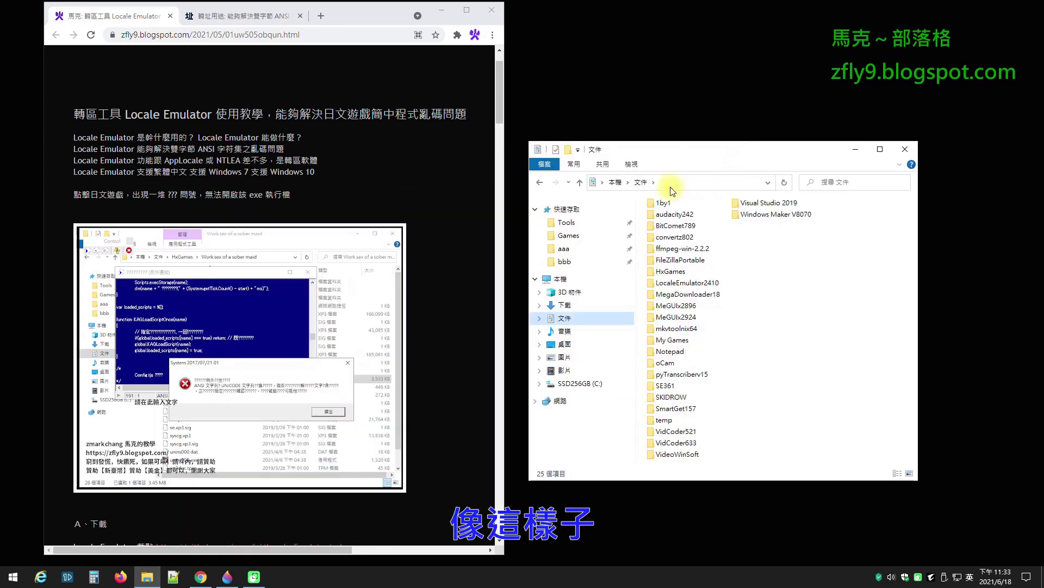
double_click(714, 272)
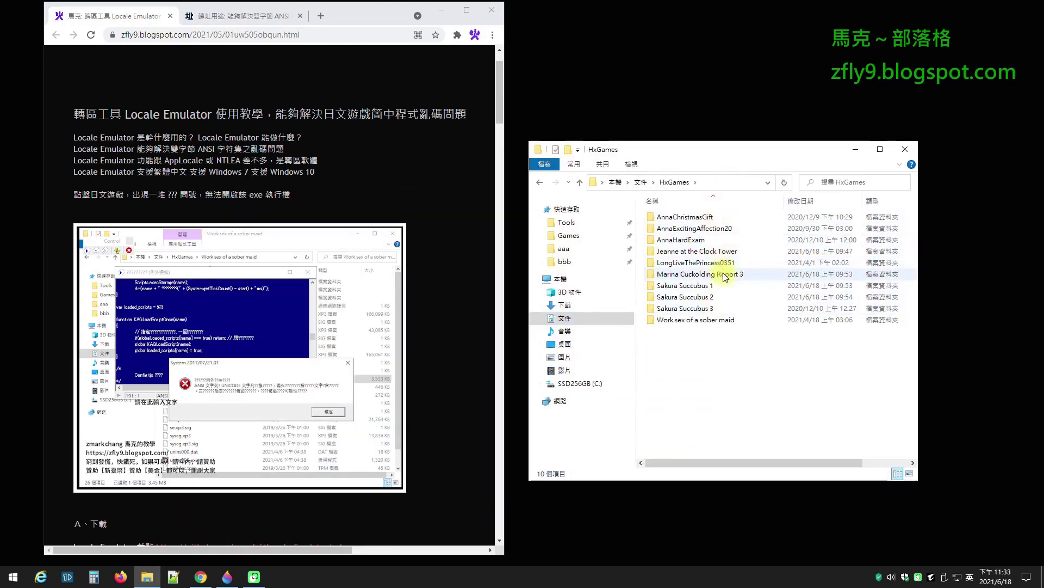
double_click(707, 319)
left_click(692, 342)
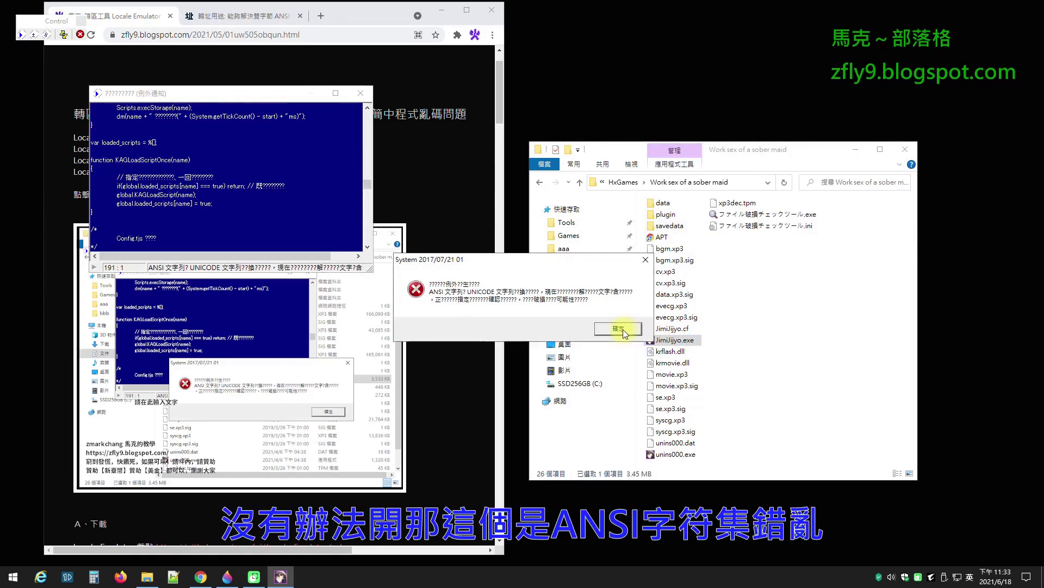
left_click(619, 329)
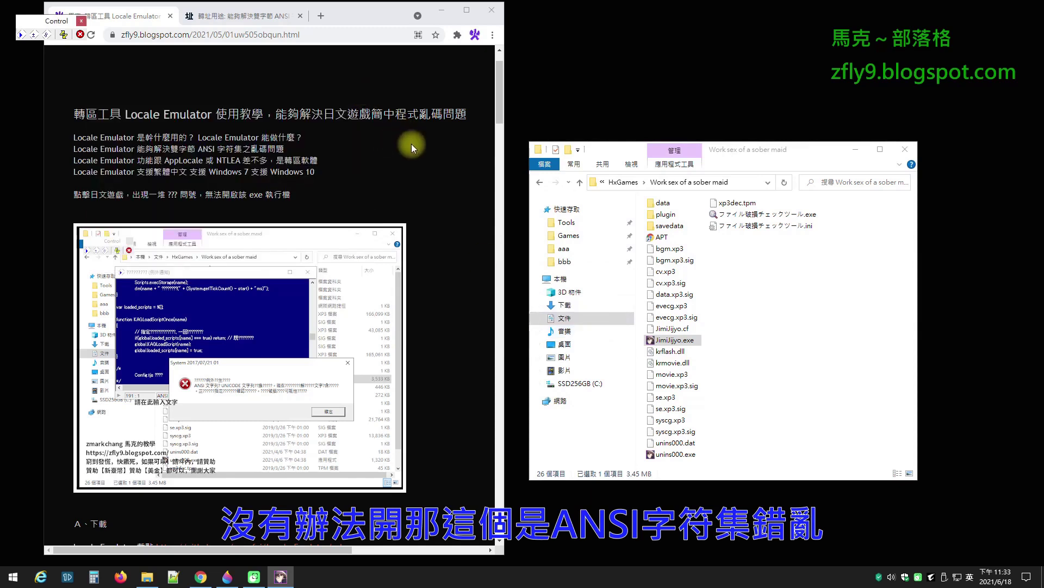
left_click(81, 22)
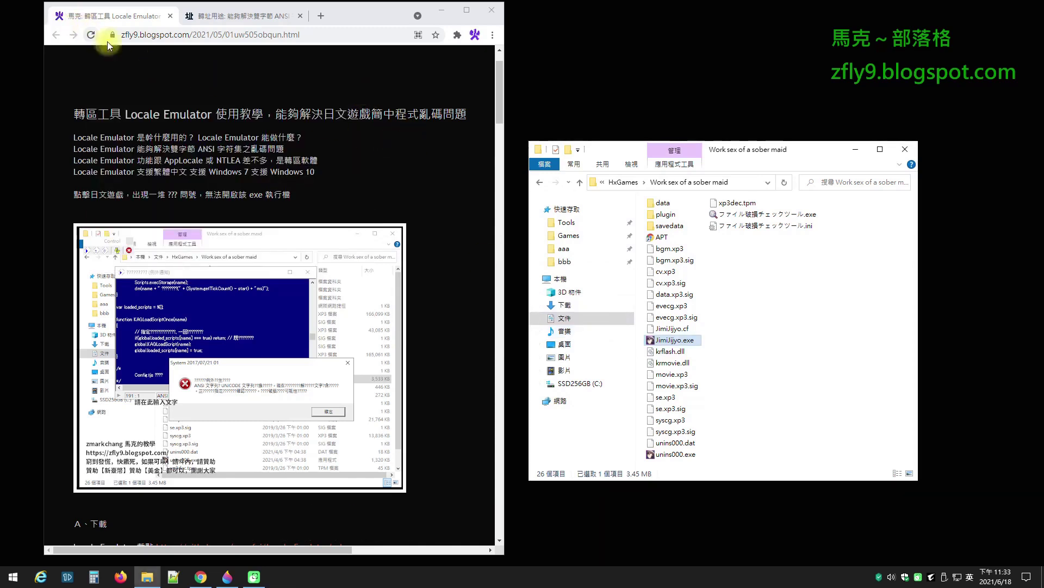
left_click(856, 149)
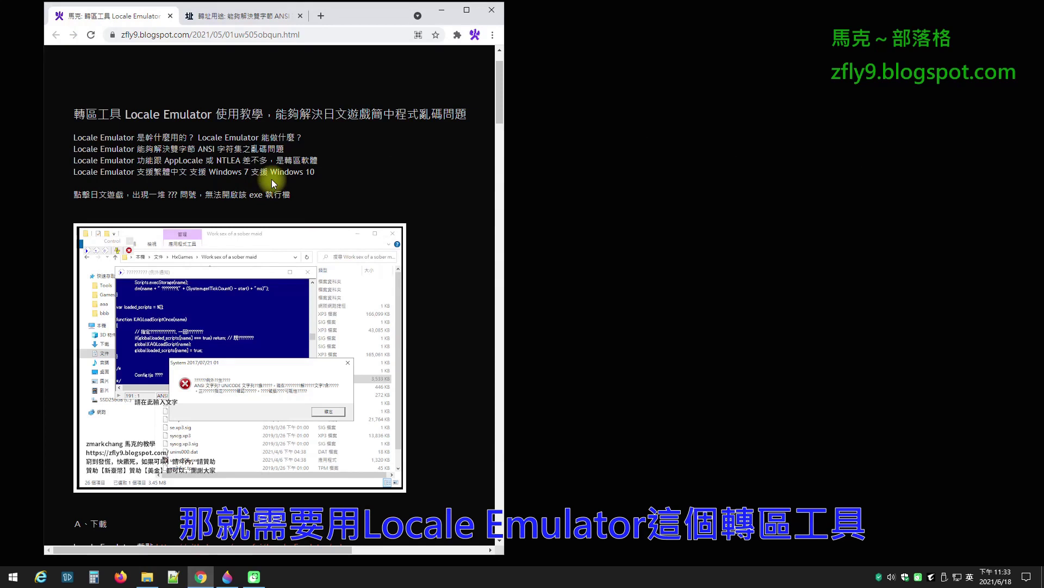
Step: Open the Locale Emulator GitHub releases page through the main download link in the tutorial's section A, closing the spare redirect tab
left_click_drag(125, 114, 212, 113)
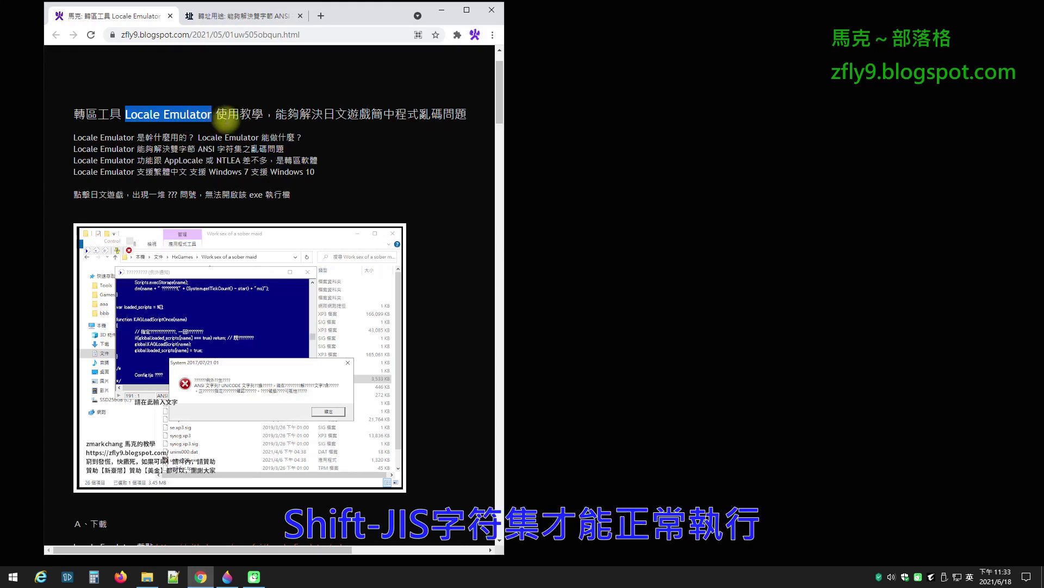
left_click(321, 156)
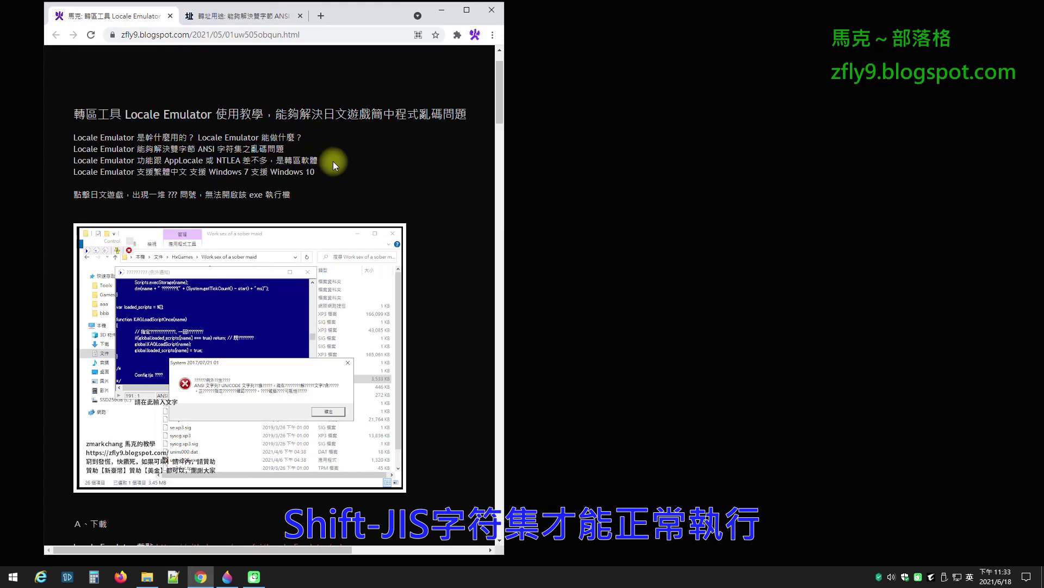
scroll(333, 161, "down", 7)
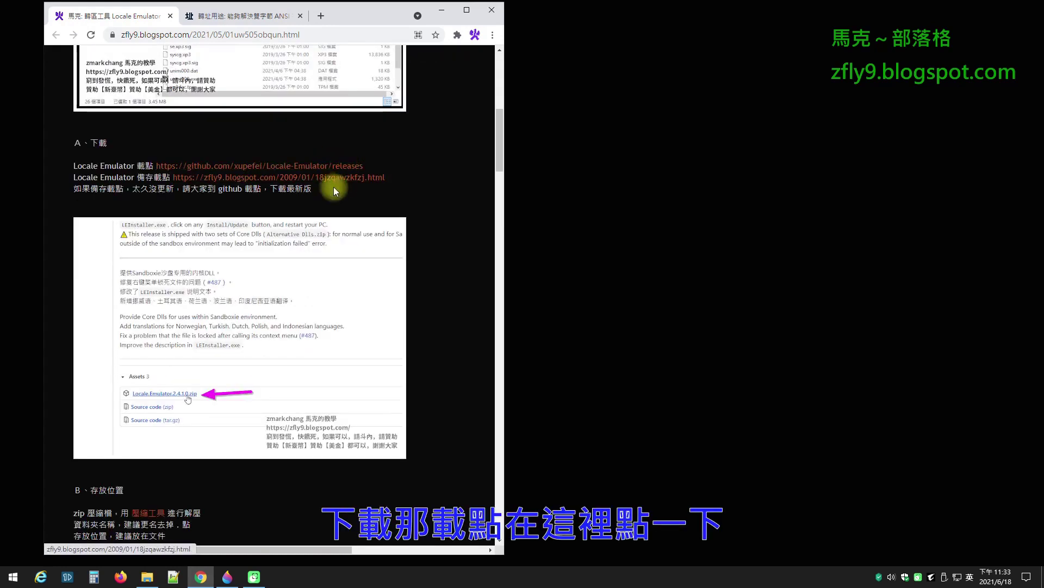
left_click(299, 166)
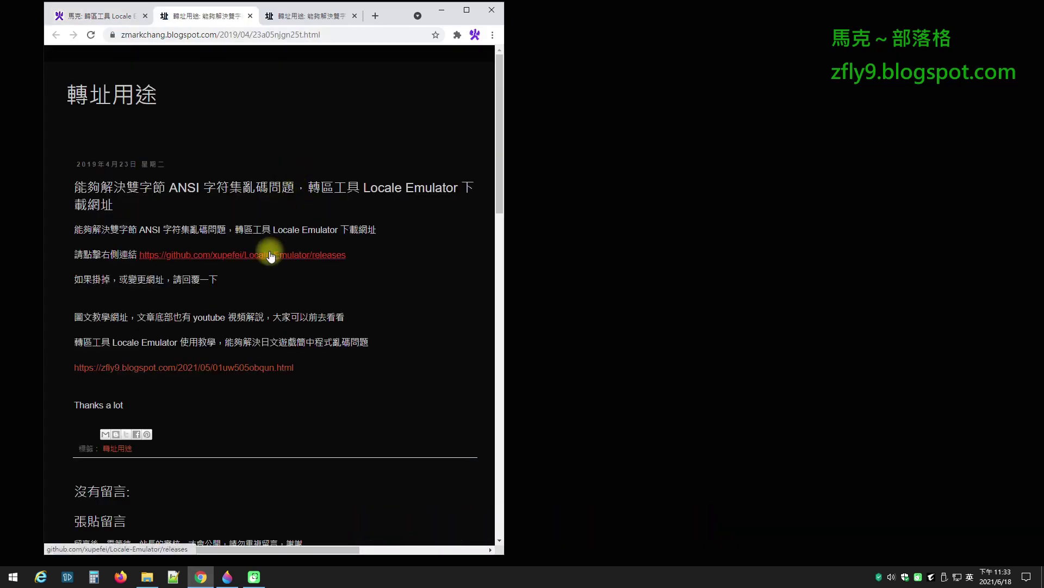
left_click(271, 256)
left_click(355, 16)
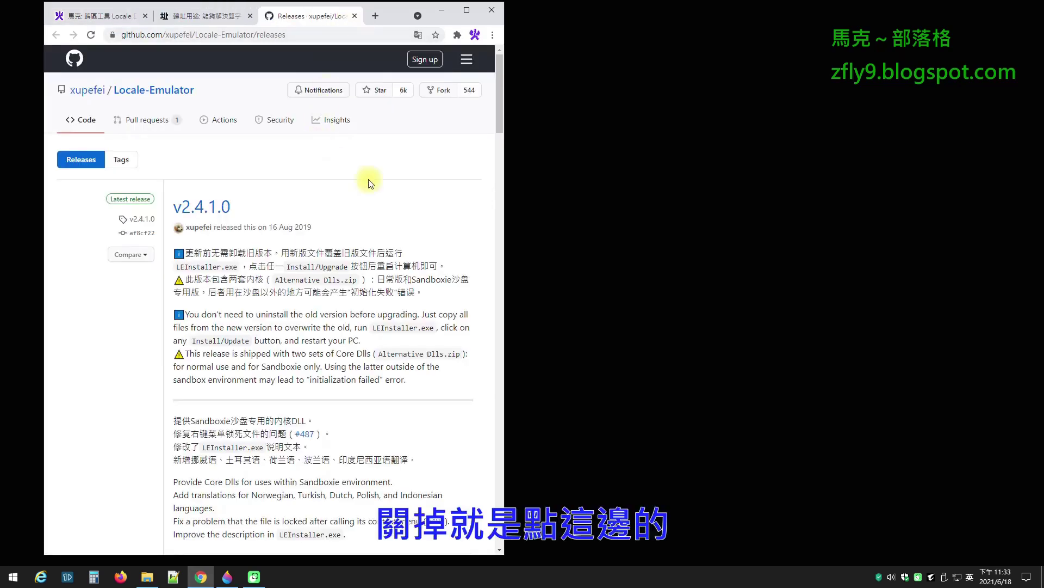
Step: Examine the v2.4.1.0 release and find its Locale.Emulator.2.4.1.0.zip asset
scroll(387, 194, "down", 5)
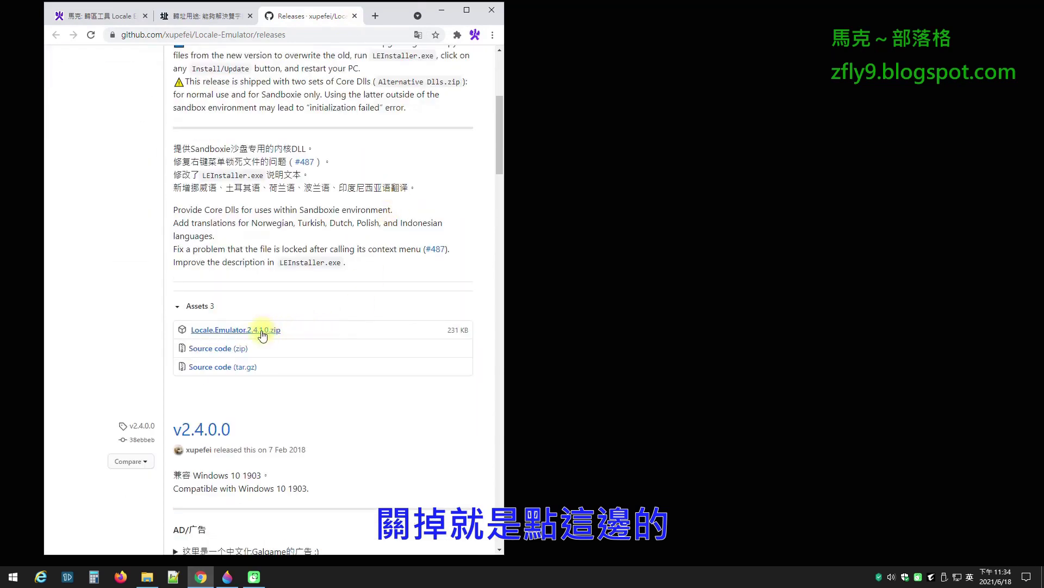
scroll(279, 250, "up", 5)
left_click_drag(260, 207, 176, 206)
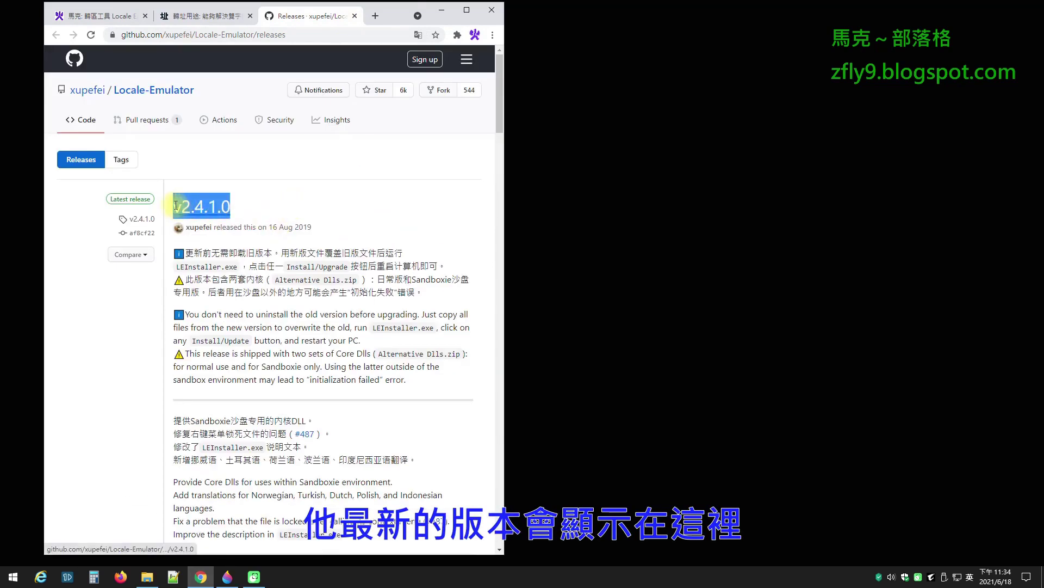
scroll(319, 337, "down", 5)
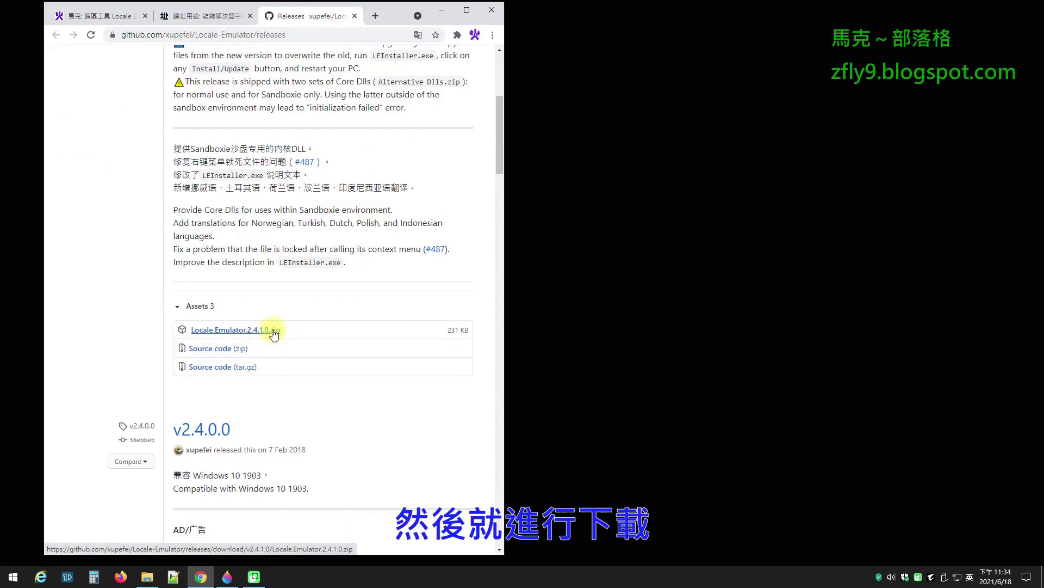
Step: Return to the tutorial page and view section B about unpacking and the storage location
left_click(108, 18)
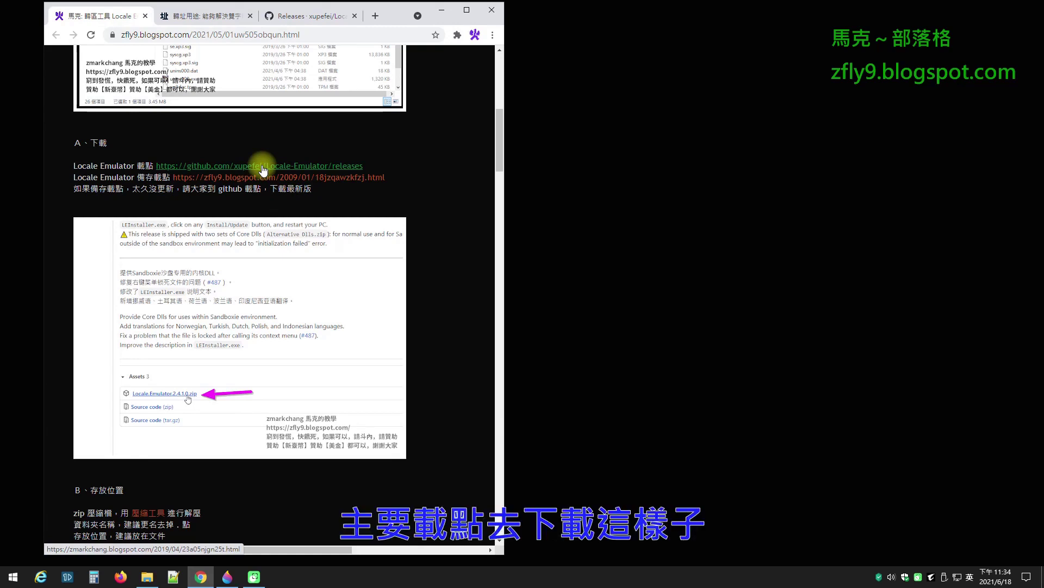
scroll(479, 234, "down", 8)
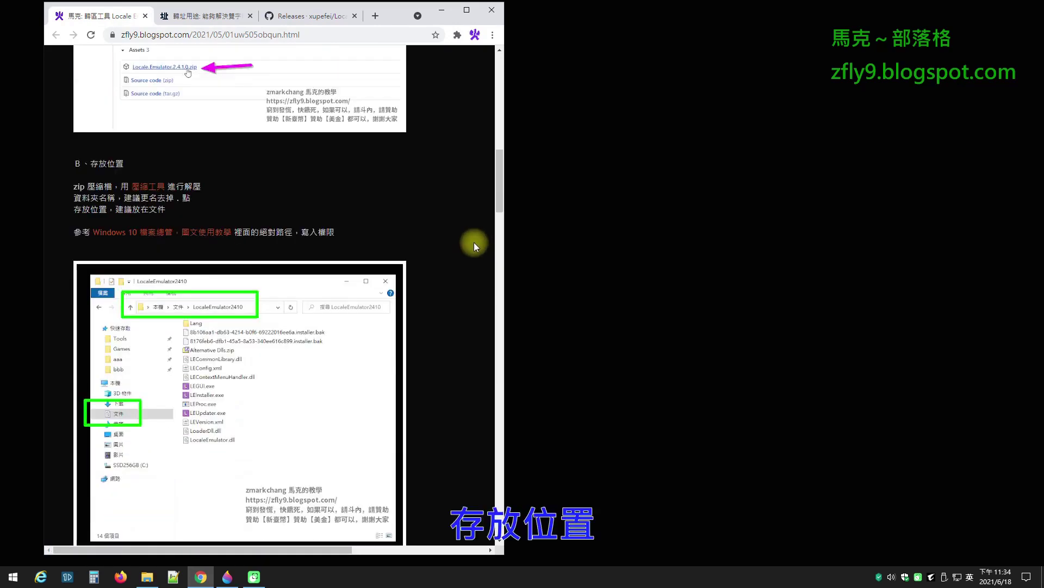
scroll(440, 211, "up", 1)
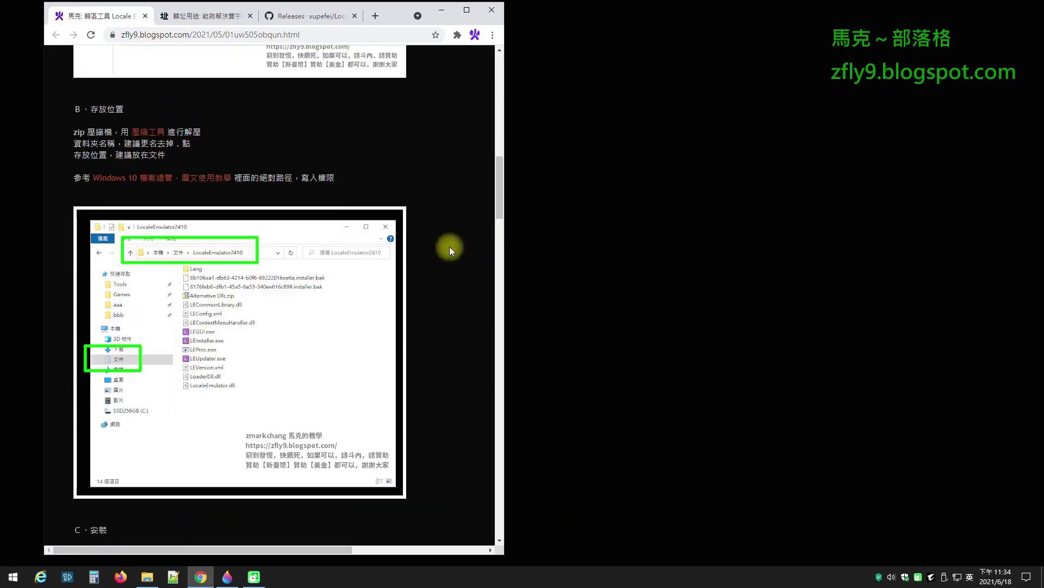
Step: Locate Locale.Emulator.2.4.1.0.zip in the Downloads folder and the unpacked LocaleEmulator2410 folder in Documents
left_click(147, 577)
left_click(566, 305)
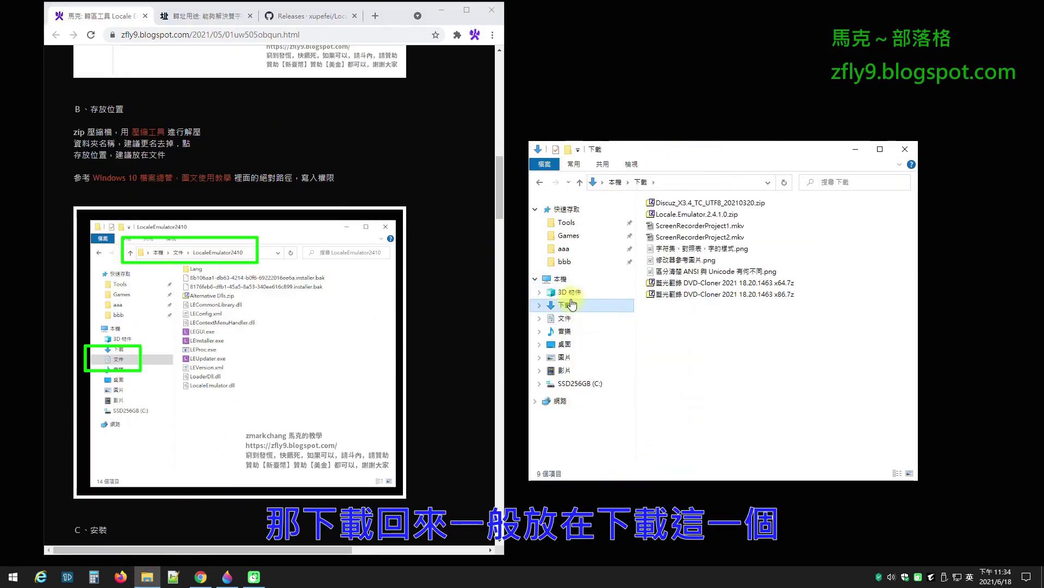
left_click(728, 215)
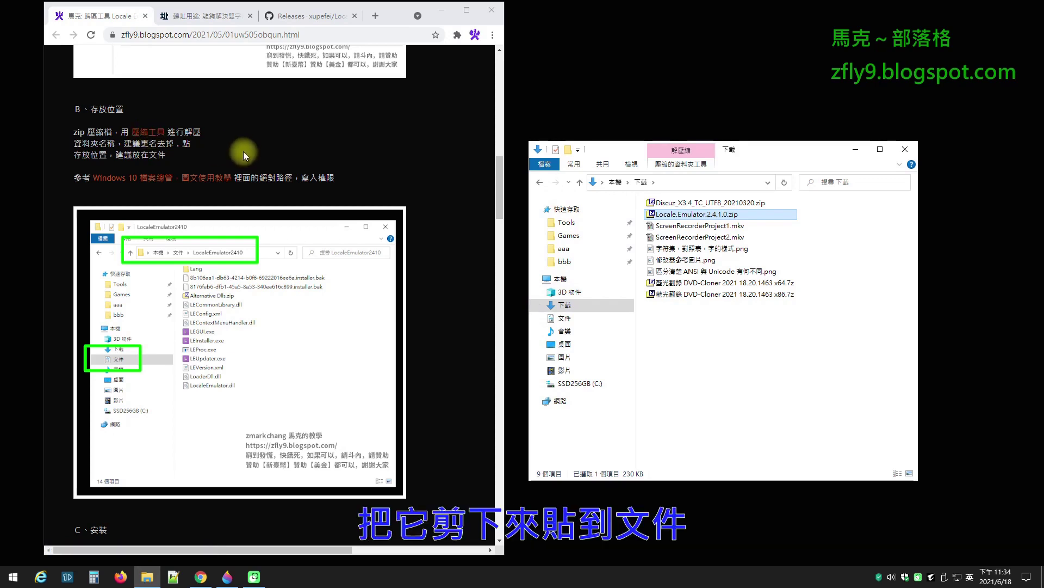
left_click(575, 318)
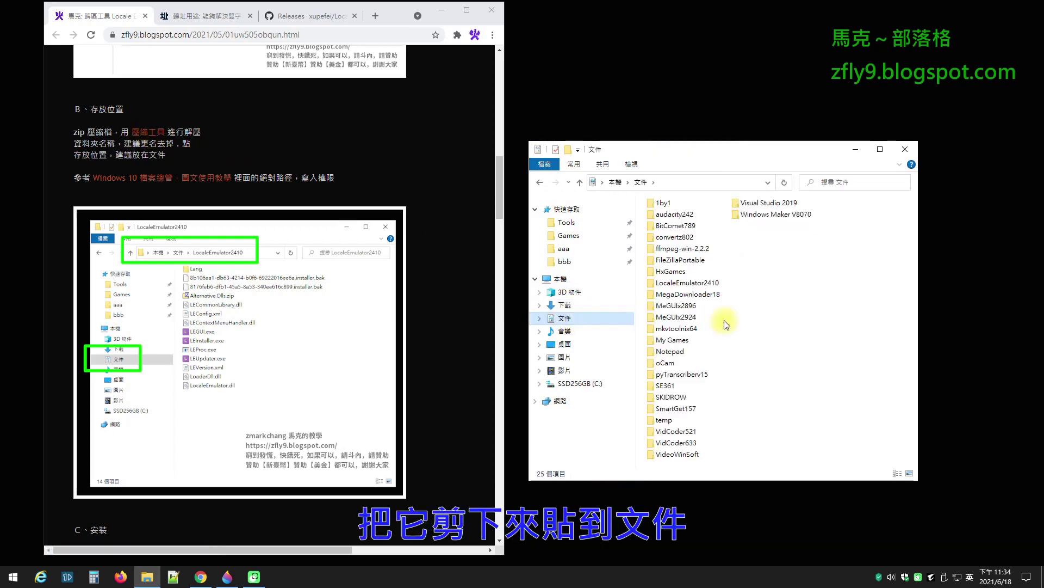
left_click(708, 283)
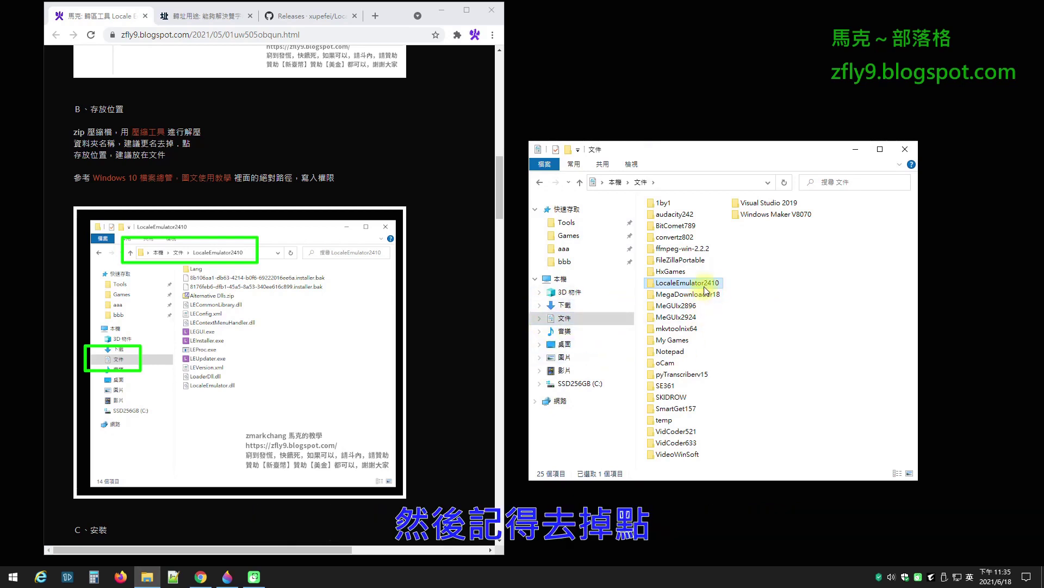
Step: Name the unpacked Locale Emulator folder in Documents LocaleEmulator2410, without dots, and open it
left_click_drag(192, 143, 75, 144)
right_click(687, 283)
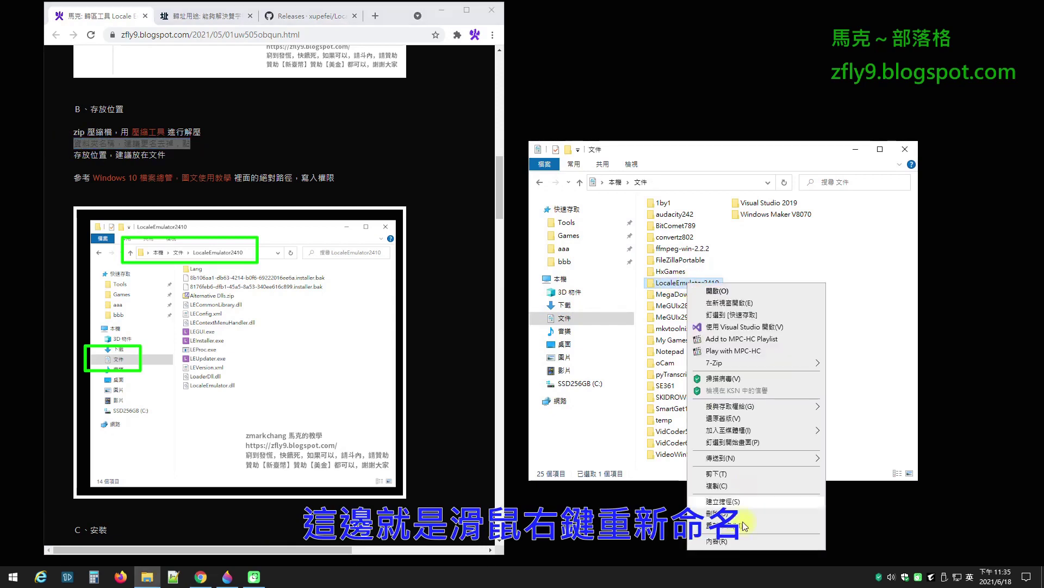
left_click(730, 525)
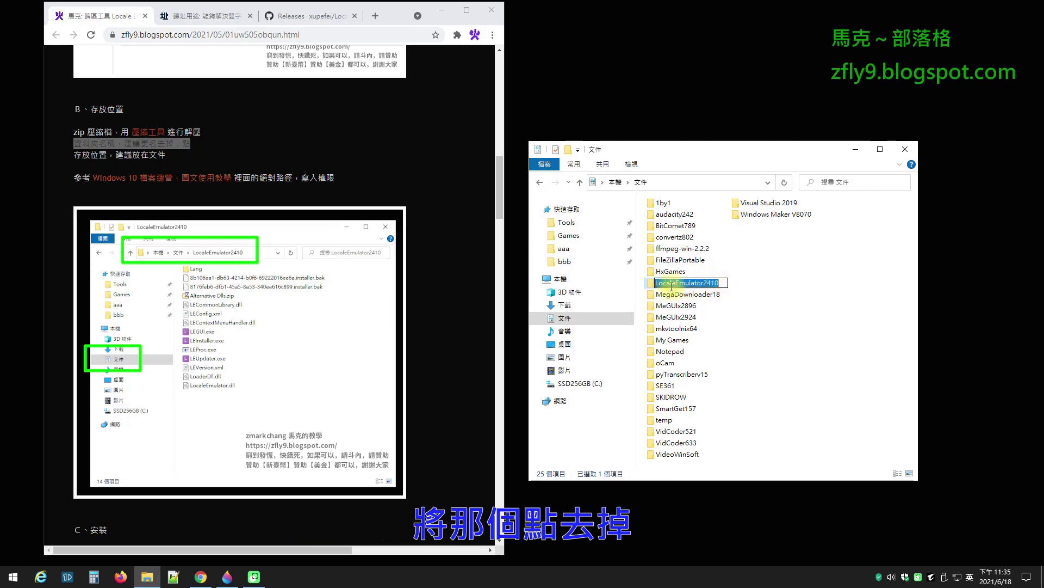
key("Return")
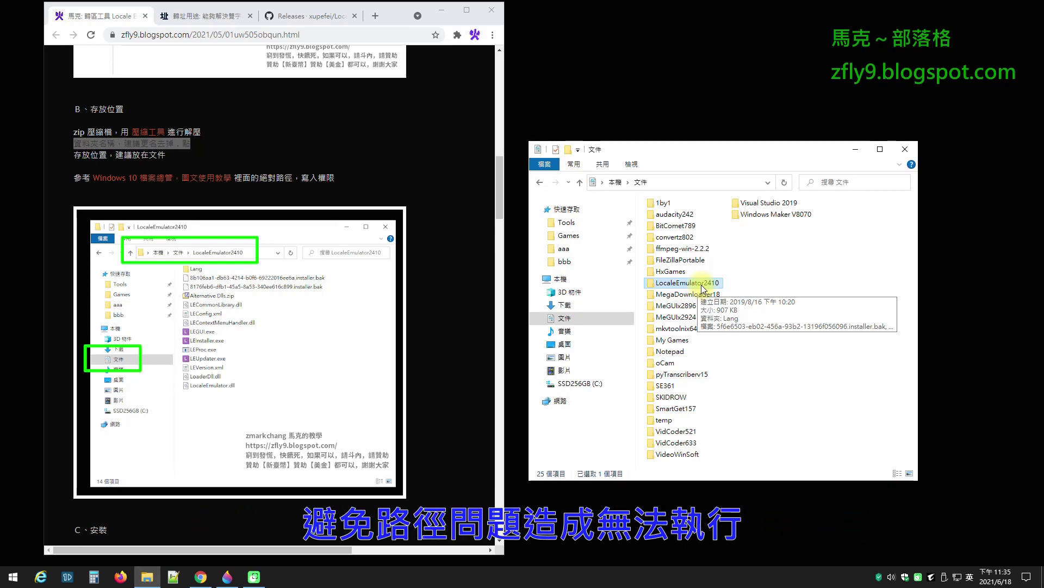
double_click(715, 288)
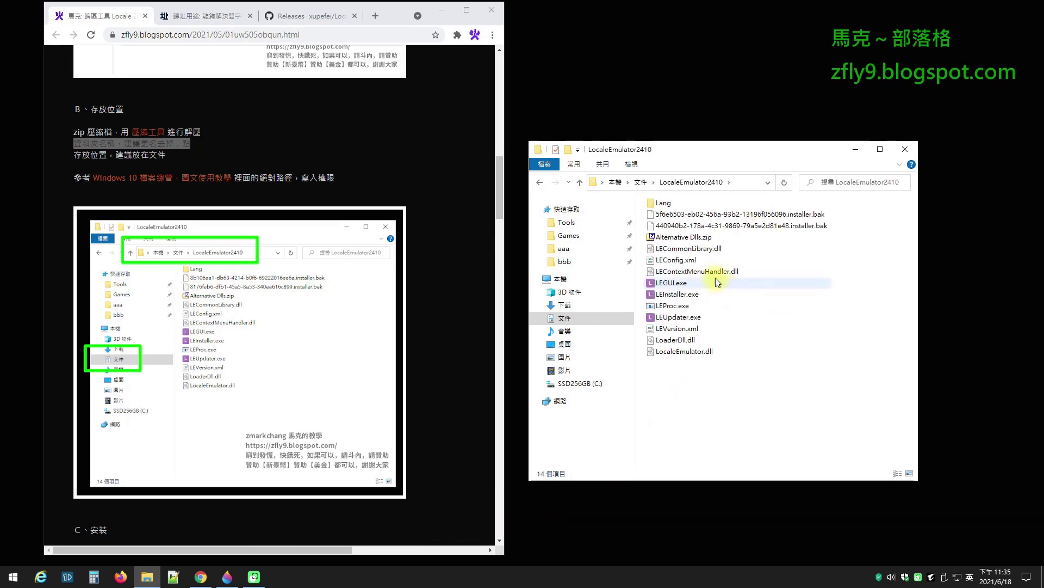
Step: Read the tutorial's note on absolute paths and write permissions and the start of section C on installation
left_click(276, 178)
scroll(300, 158, "down", 1)
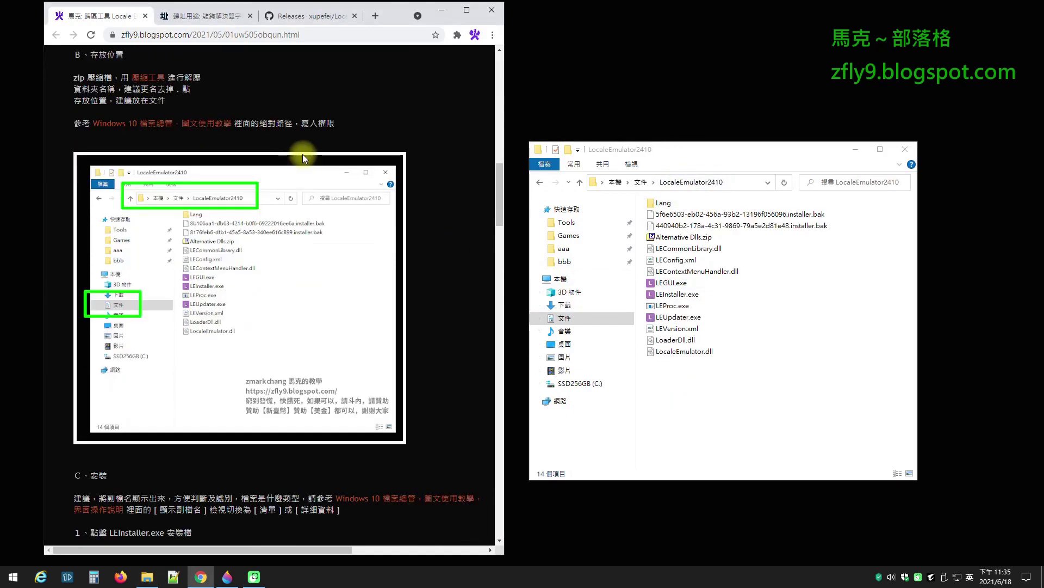
left_click_drag(73, 125, 335, 123)
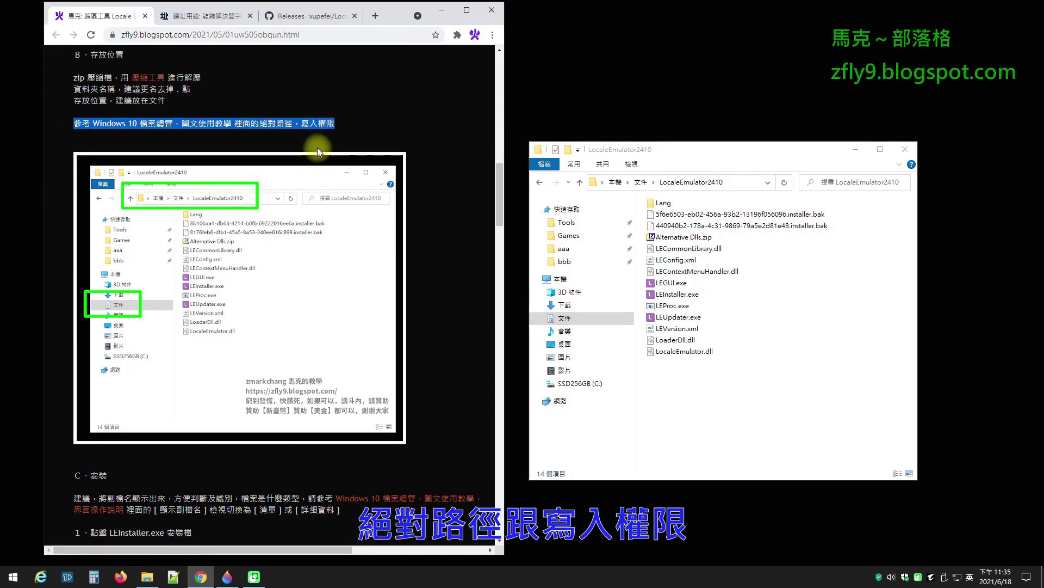
left_click(314, 121)
scroll(315, 126, "down", 6)
scroll(314, 128, "down", 1)
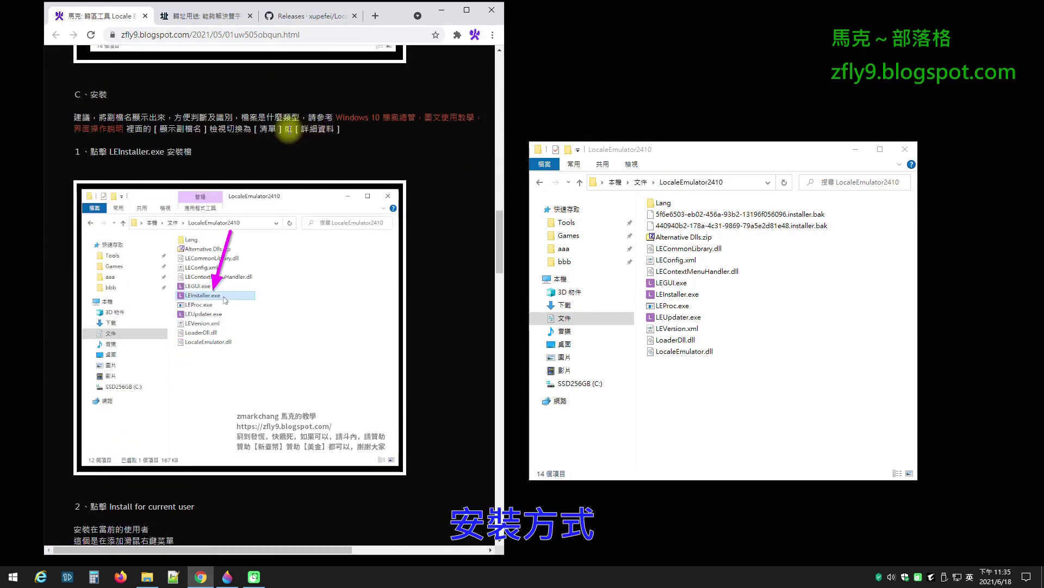
Step: Open the linked Windows 10 File Explorer guide and look through its topics on write permissions and showing file extensions
left_click(389, 123)
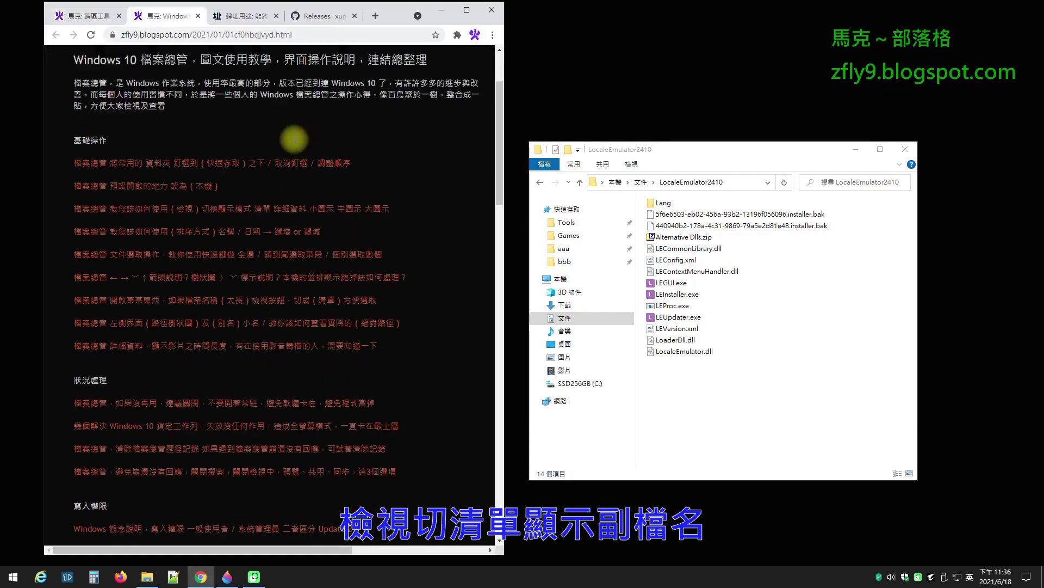
scroll(199, 162, "down", 2)
scroll(237, 170, "down", 6)
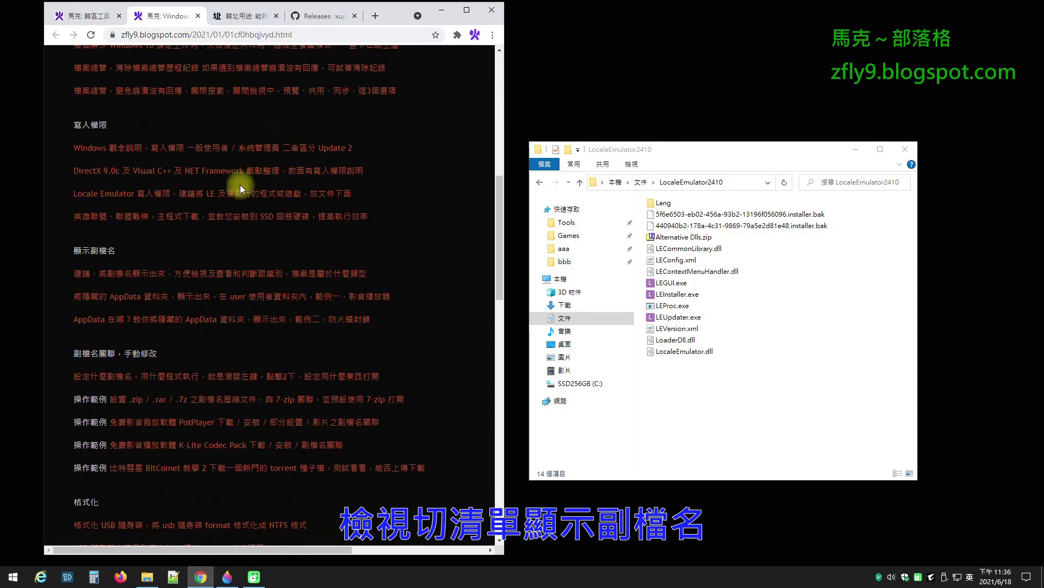
Step: Highlight the guide's entries on showing file extensions and return to section C of the Locale Emulator tutorial
left_click_drag(74, 244, 372, 321)
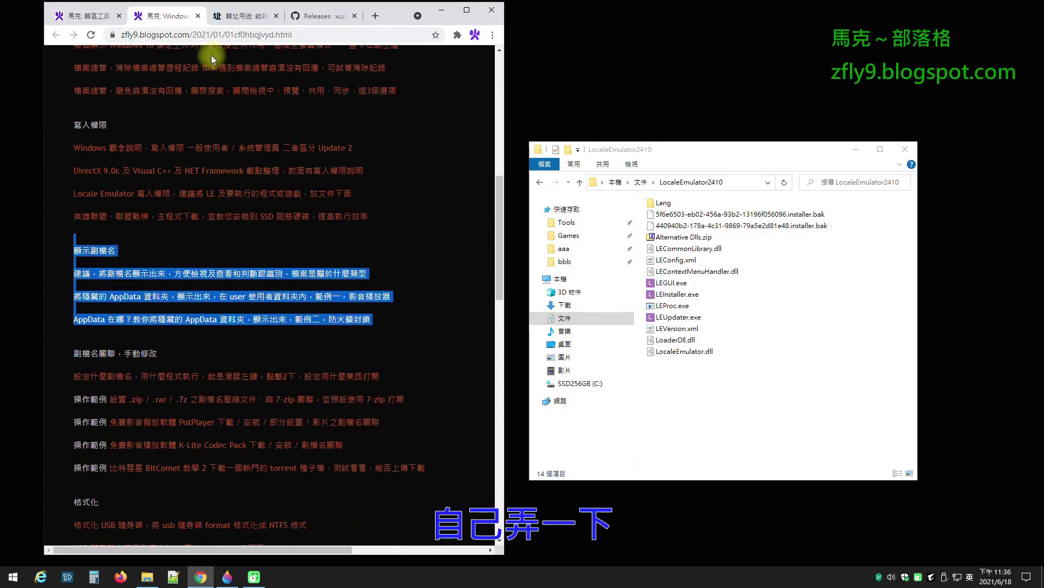
left_click(84, 15)
scroll(268, 135, "down", 1)
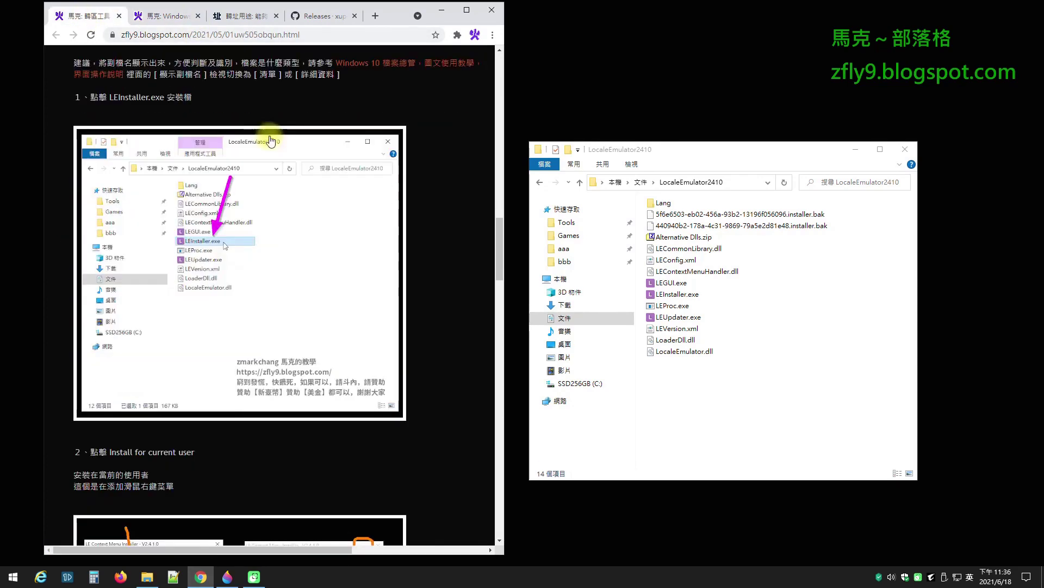
scroll(295, 147, "up", 1)
Step: Run LEInstaller.exe from the LocaleEmulator2410 folder and place its installer window over the folder, beside the tutorial
left_click(667, 297)
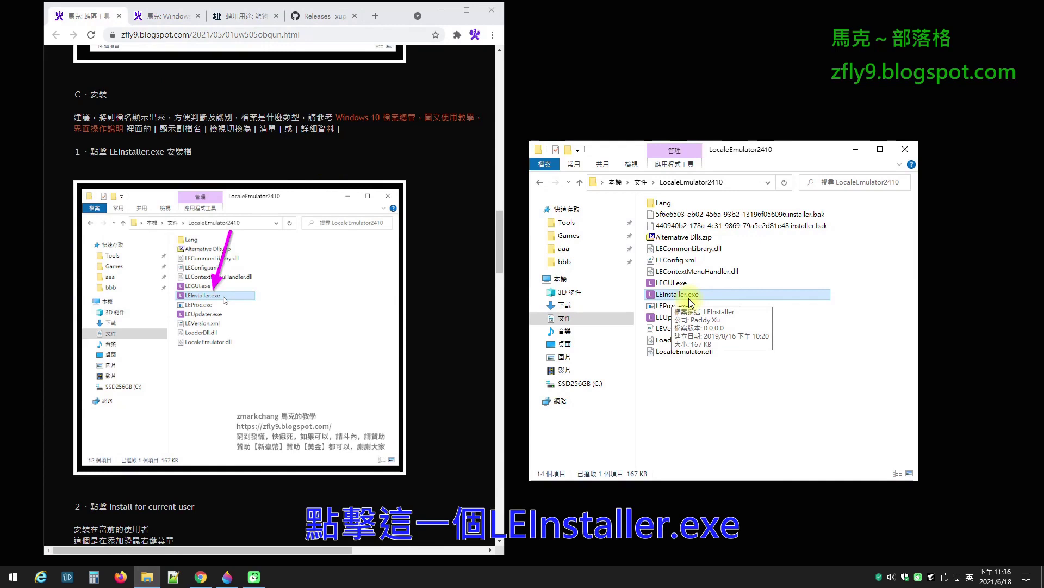
double_click(690, 298)
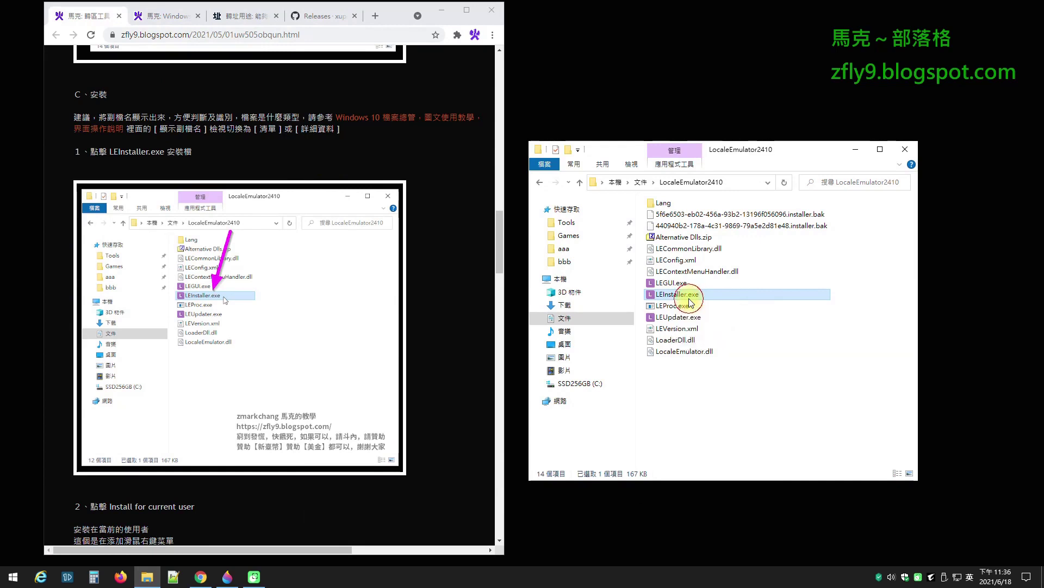
left_click_drag(547, 211, 747, 218)
Step: Read the tutorial's step 2 on Install for current user and check which Windows account is signed in
scroll(264, 266, "down", 7)
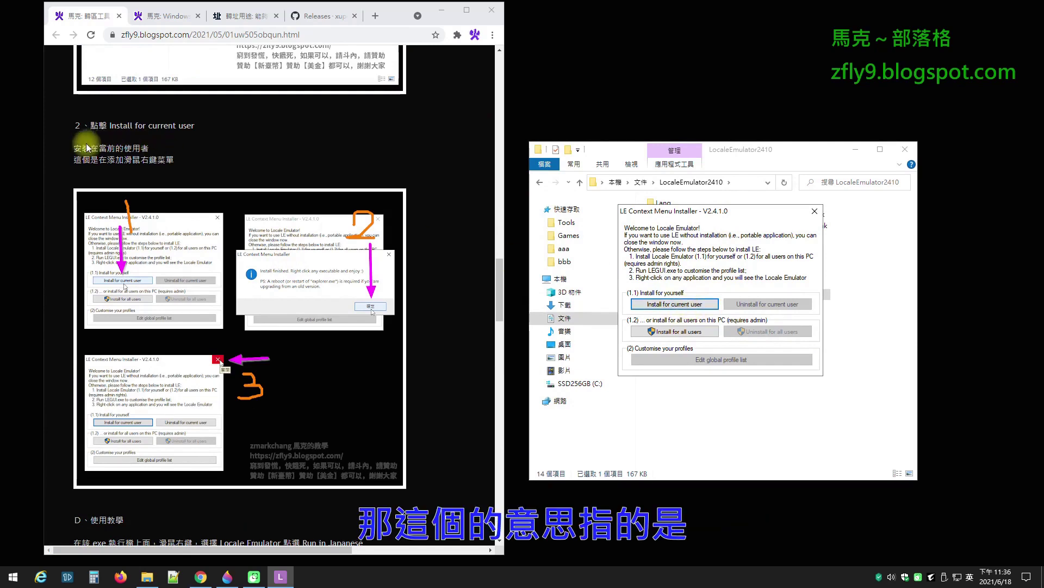
left_click_drag(72, 146, 151, 155)
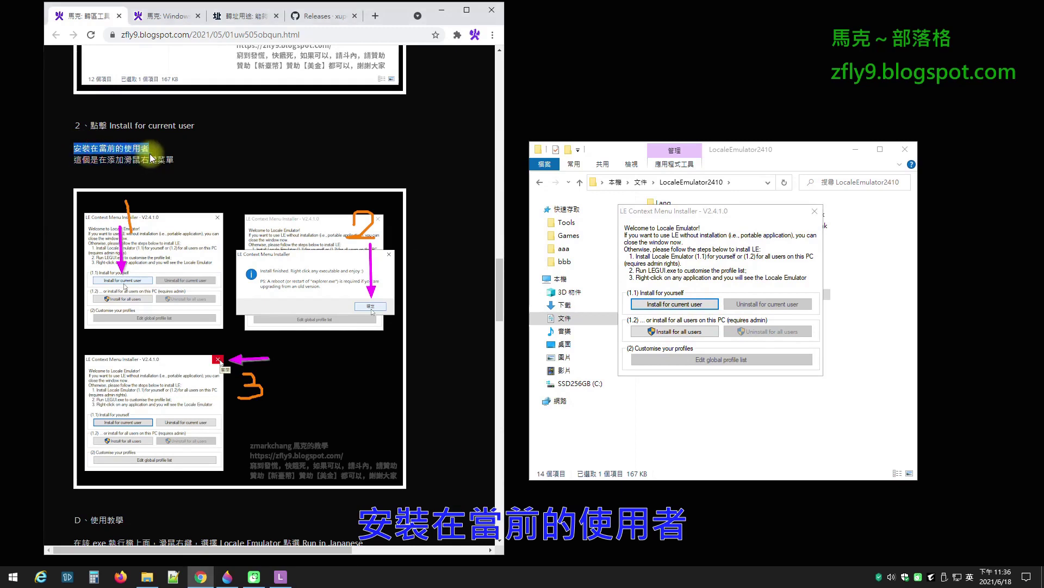
left_click(13, 577)
mouse_move(14, 521)
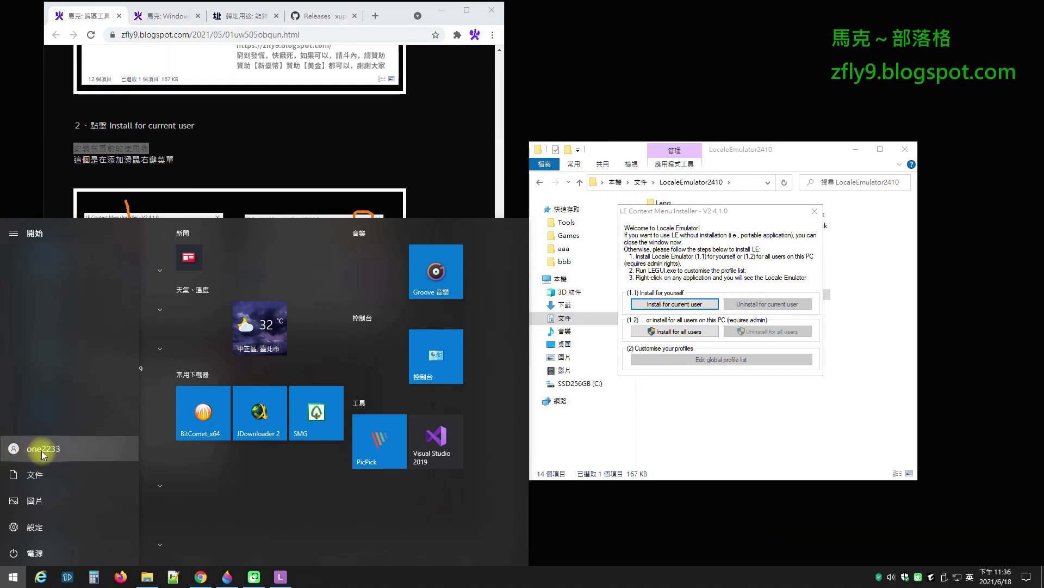
left_click(152, 143)
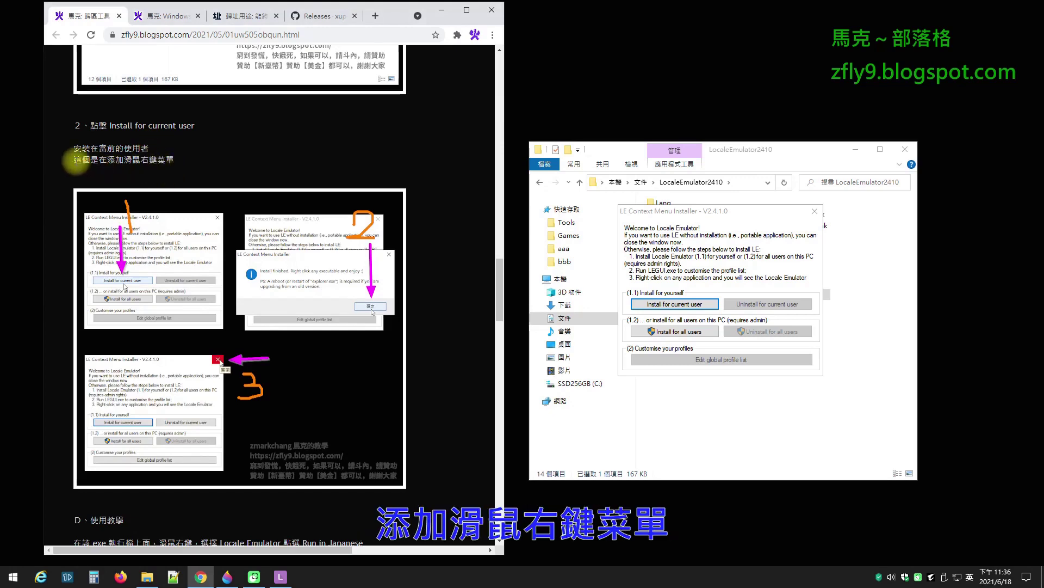
left_click_drag(108, 160, 178, 157)
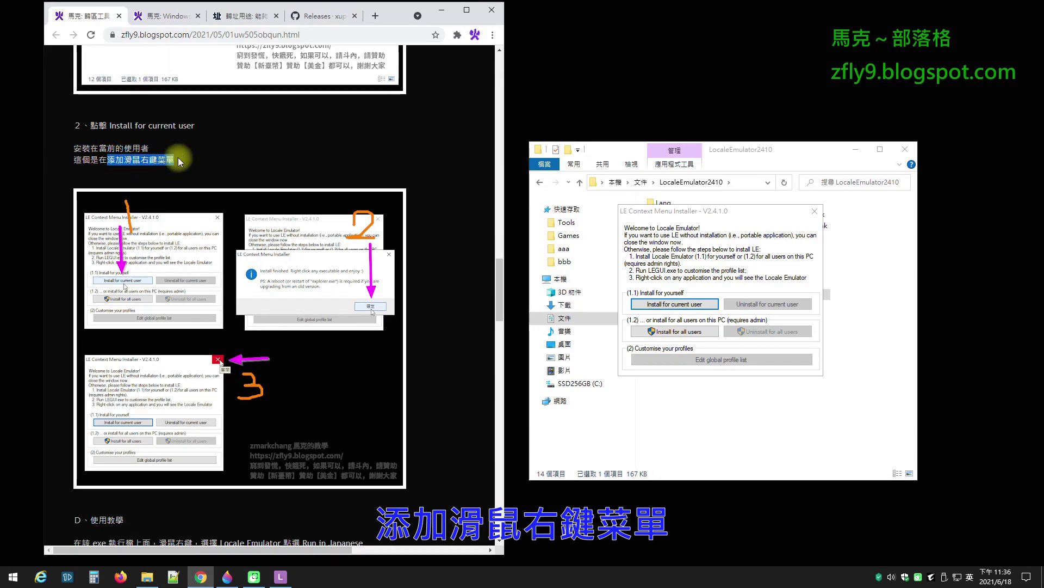
Step: Install Locale Emulator for the current user, acknowledge the completion message and close the installer
left_click(698, 305)
left_click_drag(538, 257, 791, 263)
left_click(871, 335)
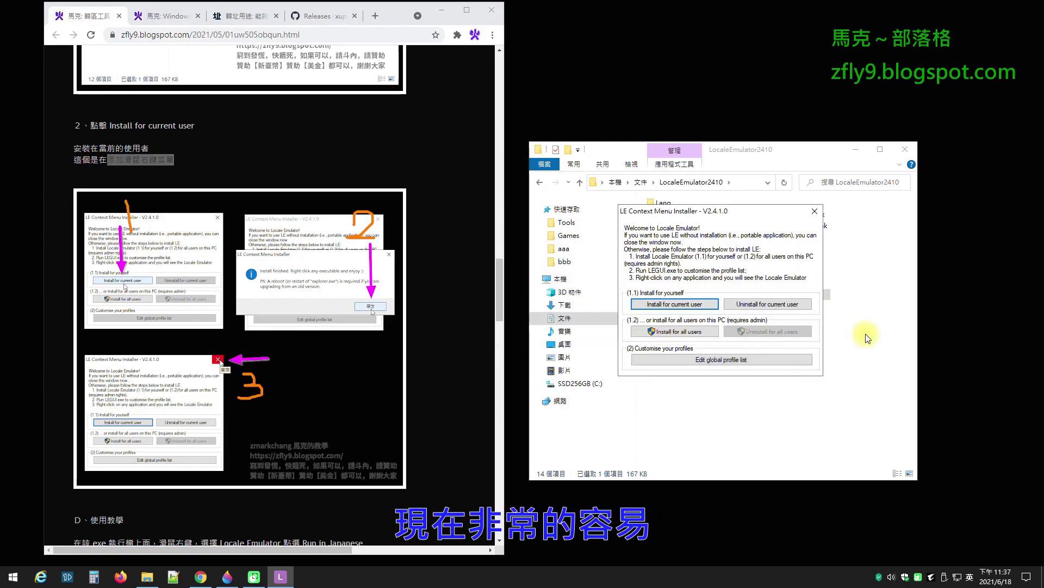
left_click(814, 211)
Step: Consult section D of the tutorial and open the Work sex of a sober maid folder under HxGames in Documents
left_click(262, 158)
scroll(262, 158, "down", 8)
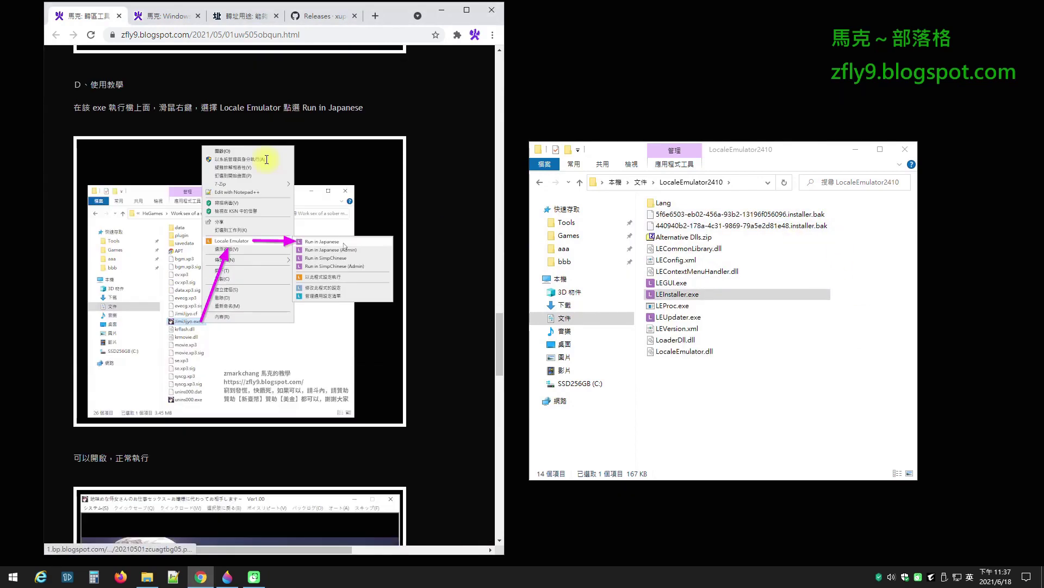
left_click(564, 318)
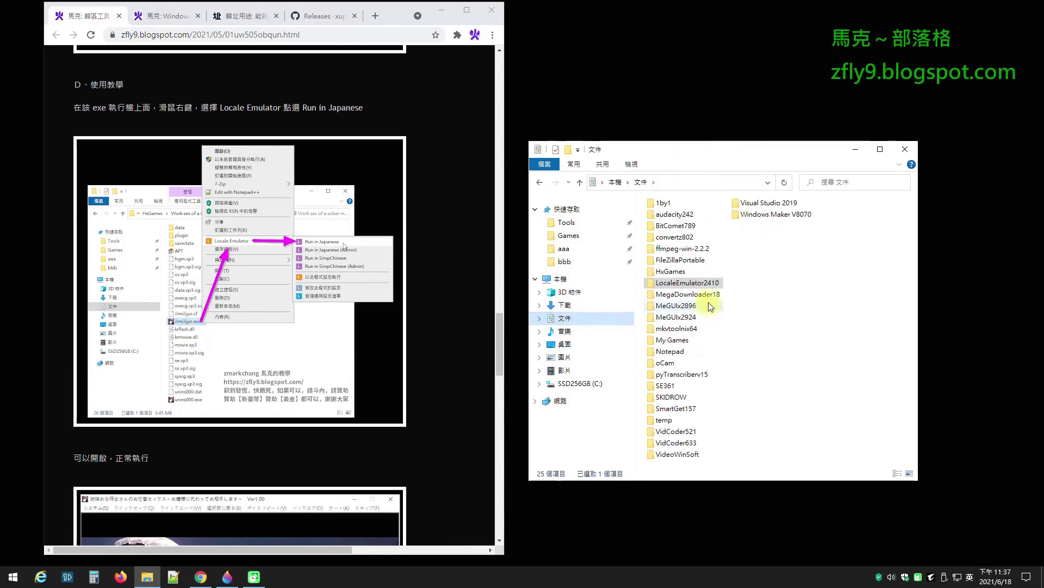
left_click(673, 275)
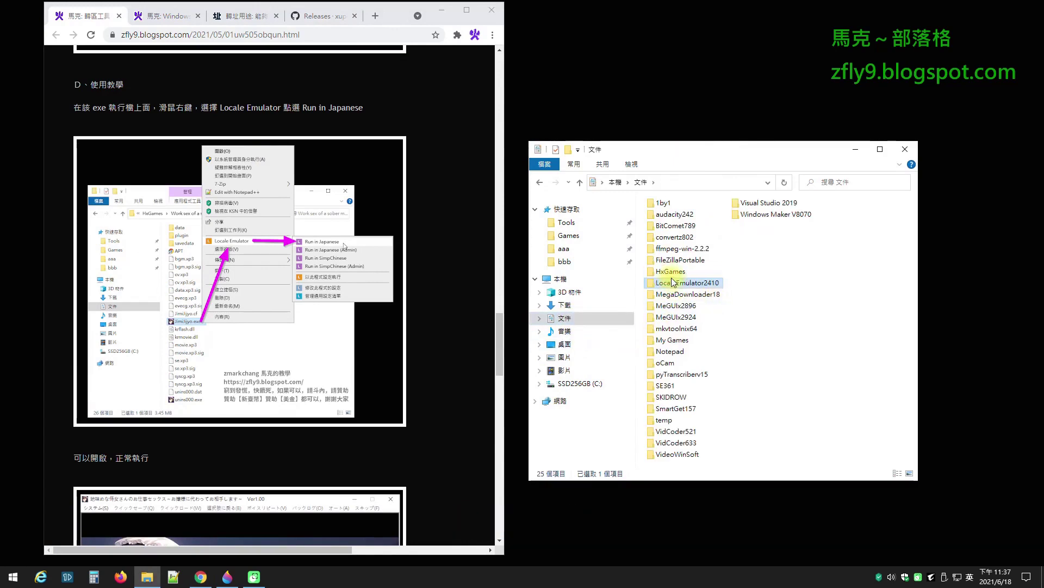
double_click(672, 276)
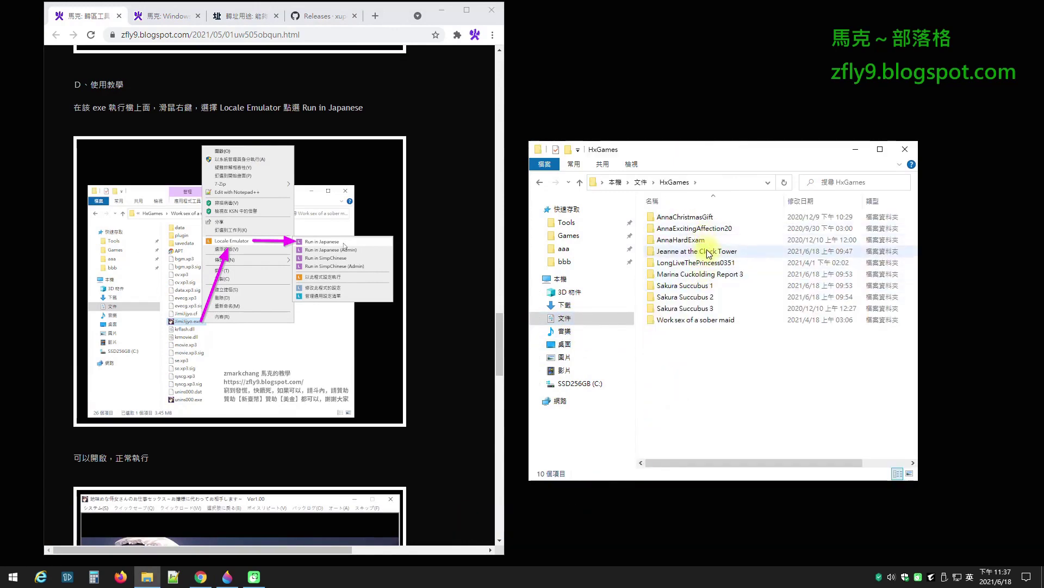
double_click(727, 319)
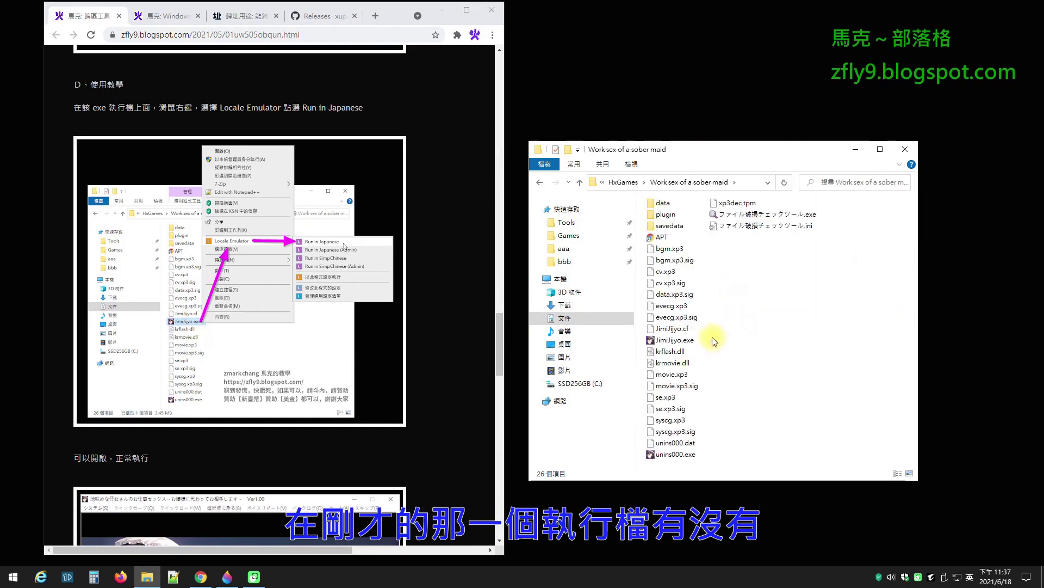
Step: Launch JimiJijyo.exe through Locale Emulator with Run in Japanese and move the game window beside the tutorial
left_click(688, 343)
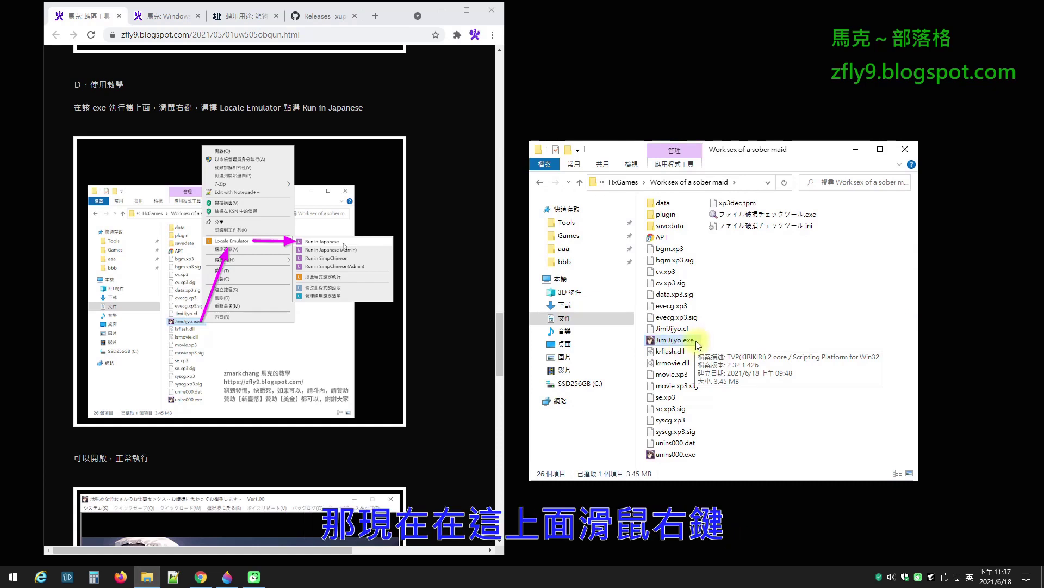
right_click(696, 342)
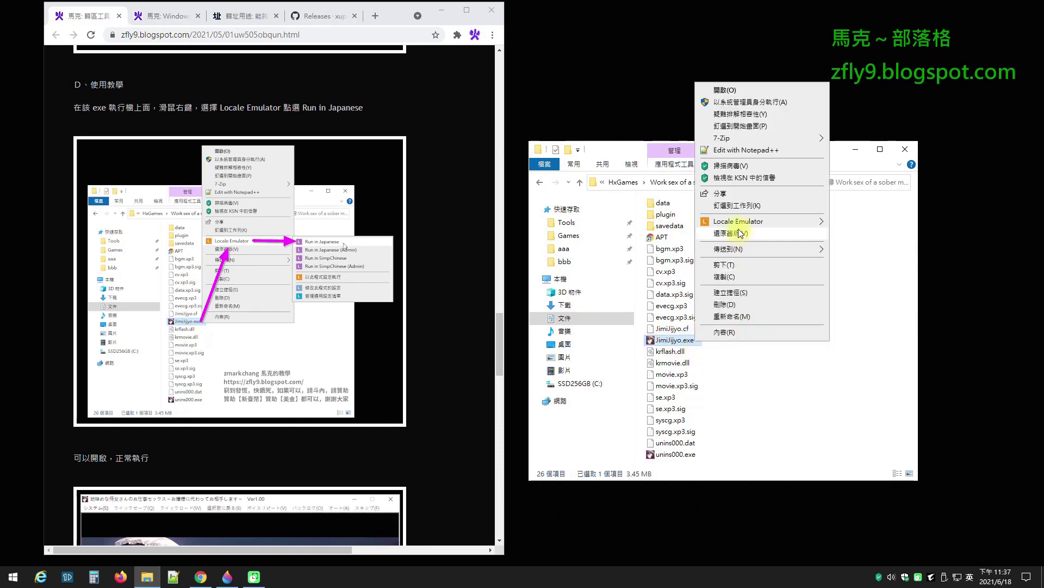
mouse_move(739, 225)
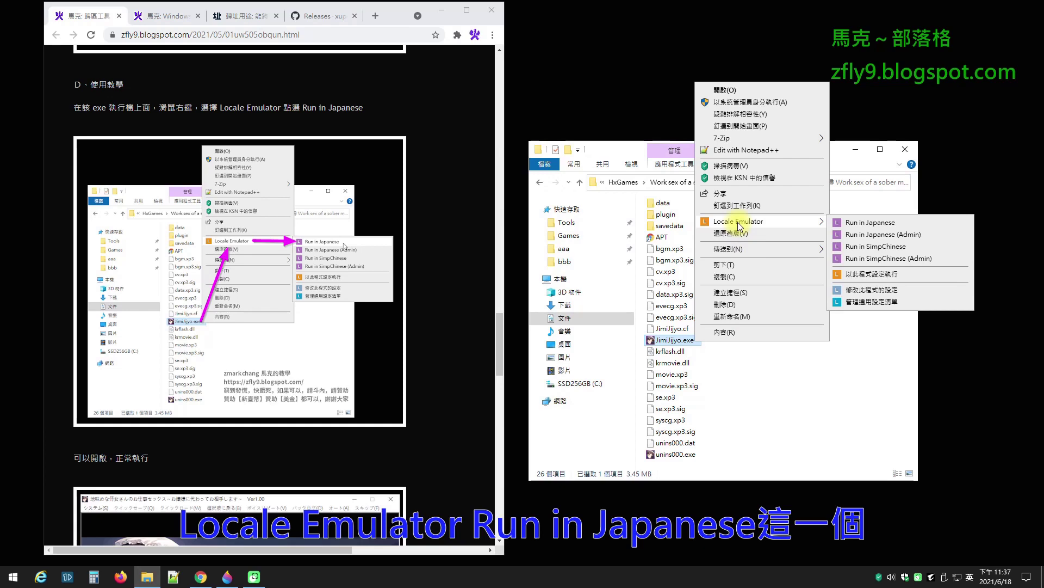
left_click(878, 227)
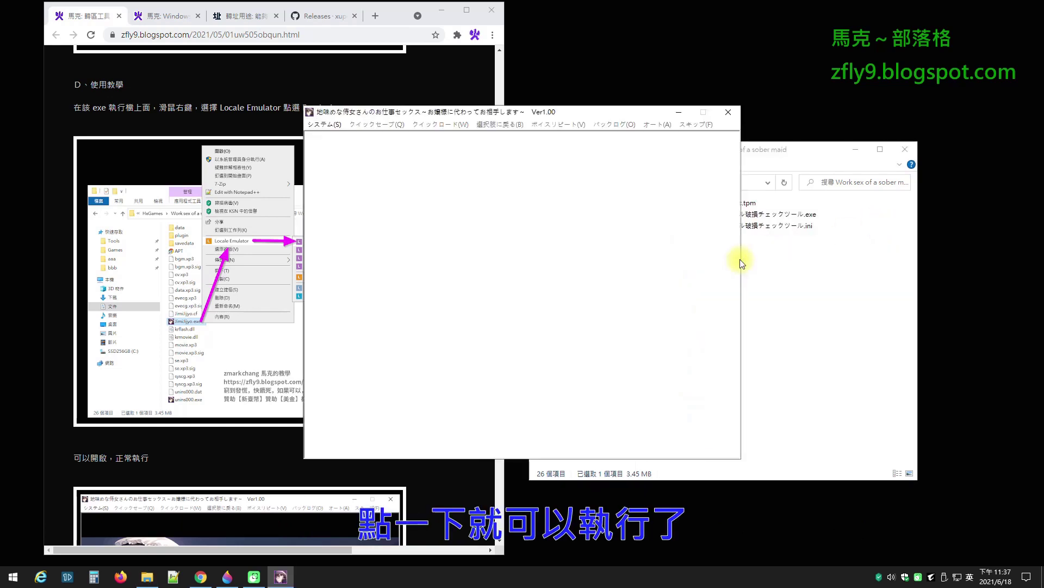
left_click_drag(513, 116, 745, 126)
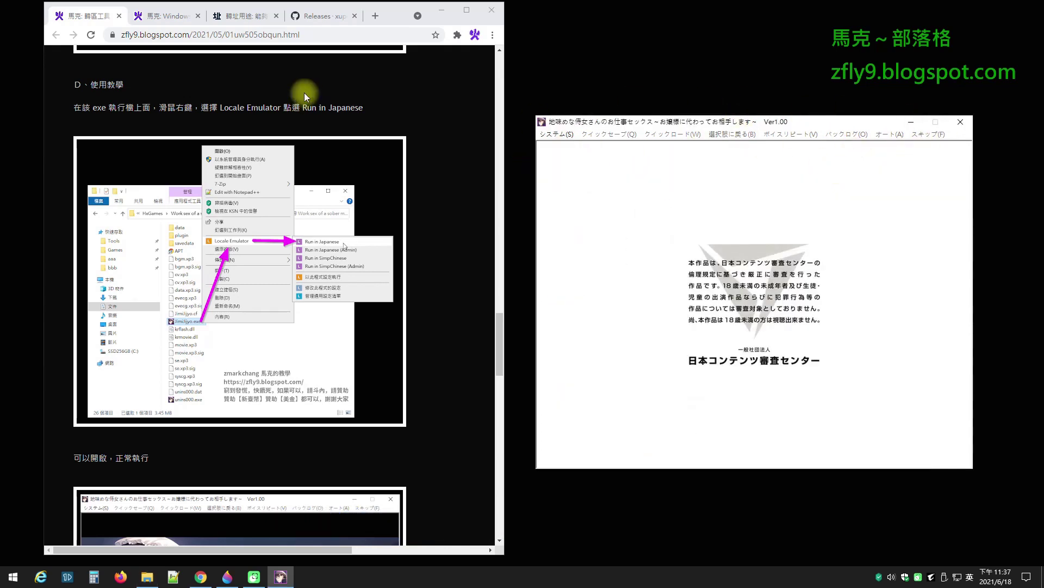
Step: Compare the running game with the tutorial's normal-start picture, continue to section E and close the game
scroll(304, 92, "down", 8)
scroll(113, 145, "up", 2)
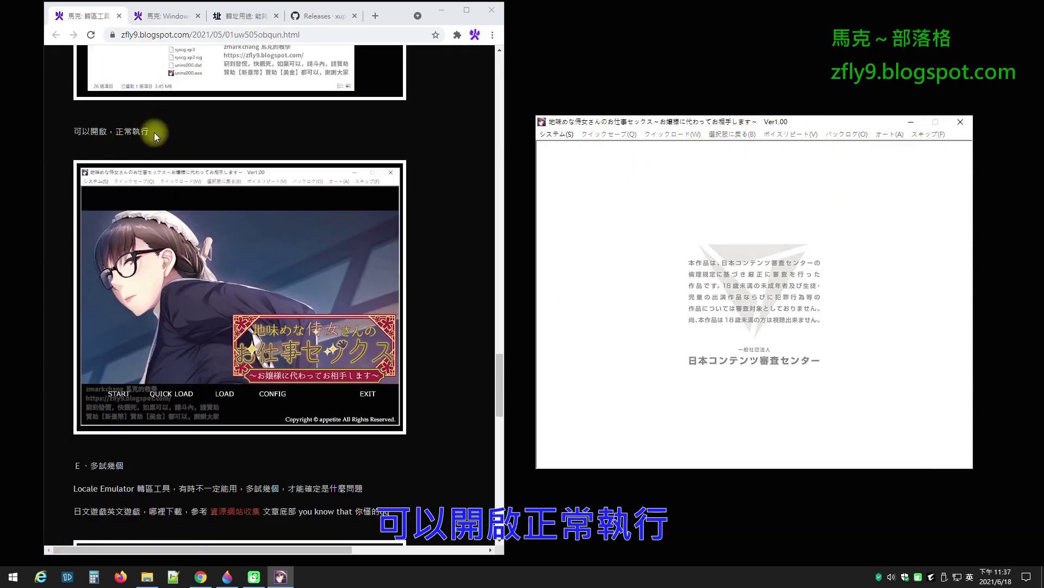
left_click_drag(154, 132, 73, 132)
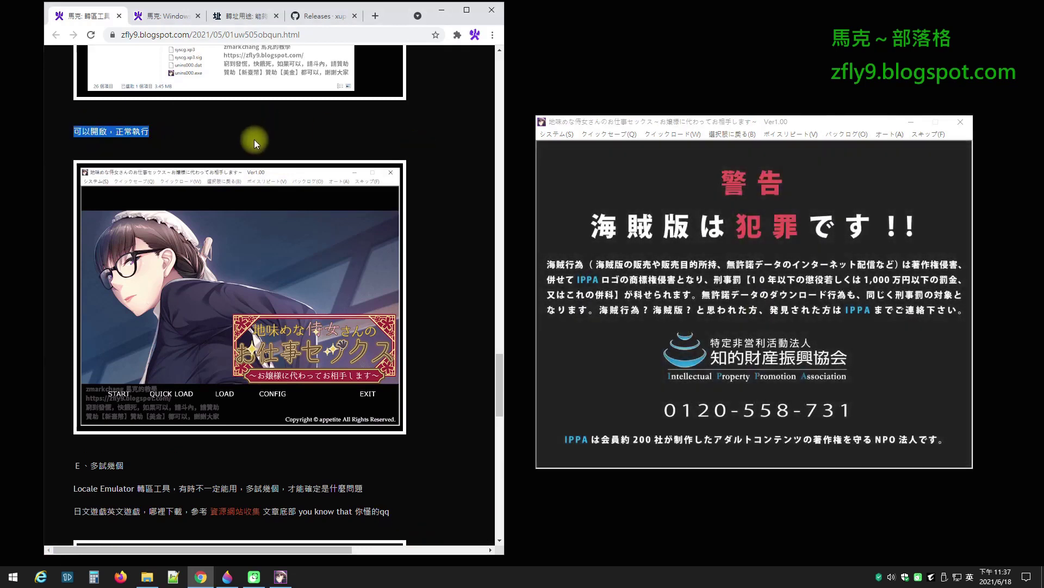
scroll(253, 140, "down", 6)
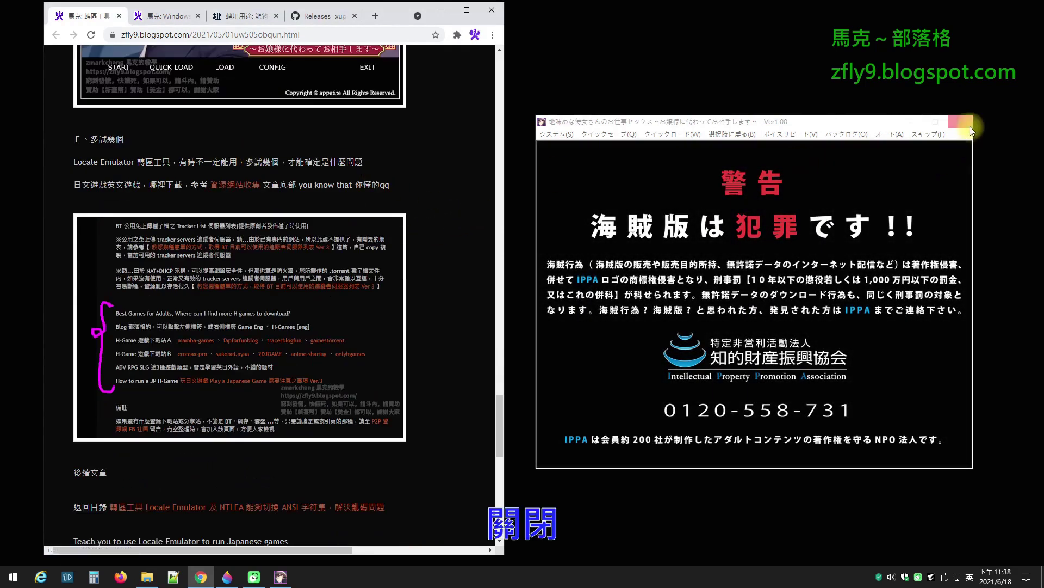
left_click(970, 126)
left_click(729, 297)
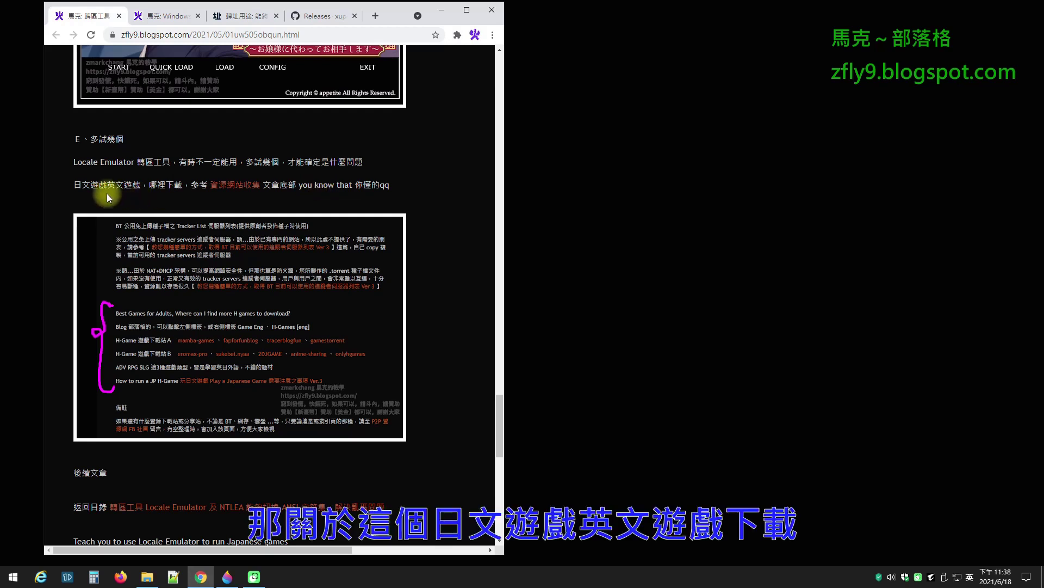
Step: Read section E's note on where to download Japanese and English games, and minimise the browser
left_click_drag(75, 185, 402, 186)
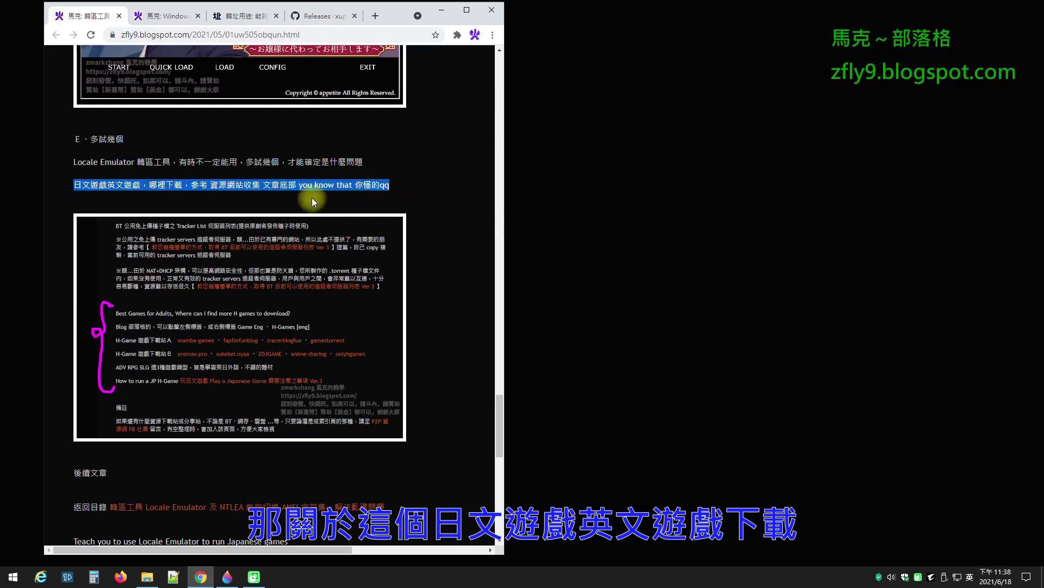
left_click(260, 197)
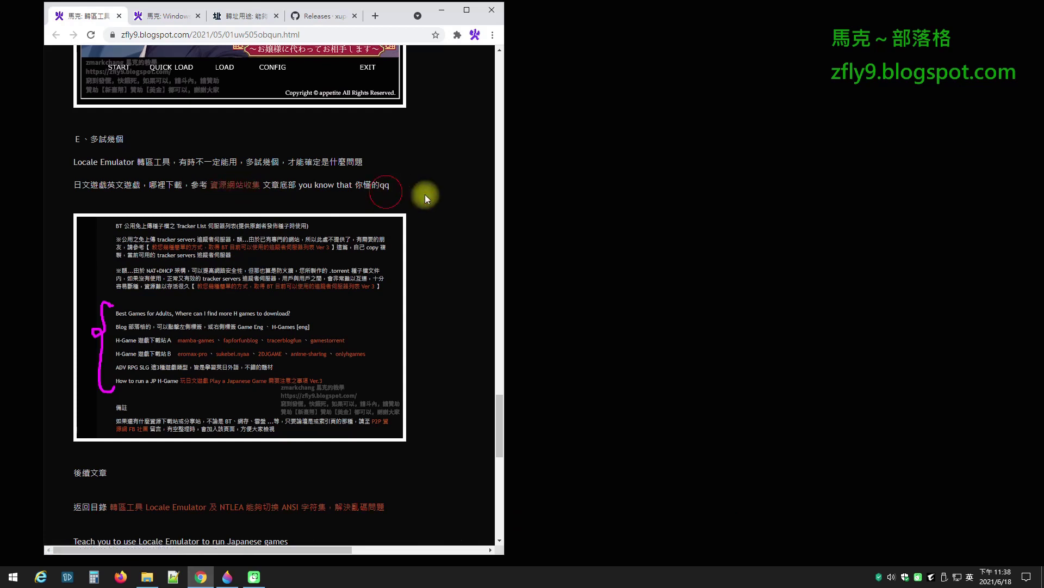
scroll(475, 243, "down", 2)
left_click(443, 10)
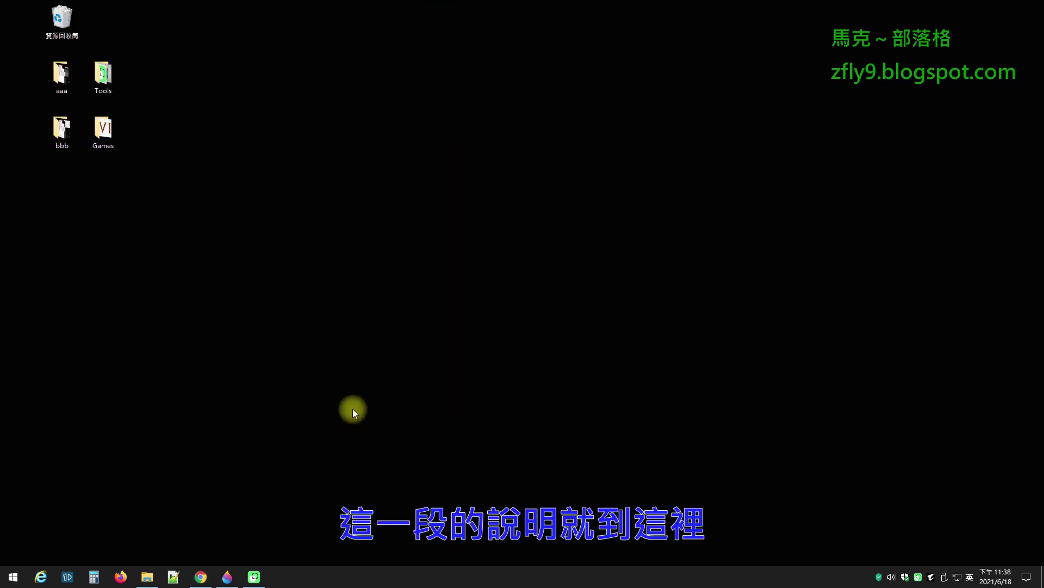
Step: Switch to Paint 3D, underline the donation link in youtube解說用圖片333.png with the 20-pixel purple crayon, and minimise the window
left_click(228, 577)
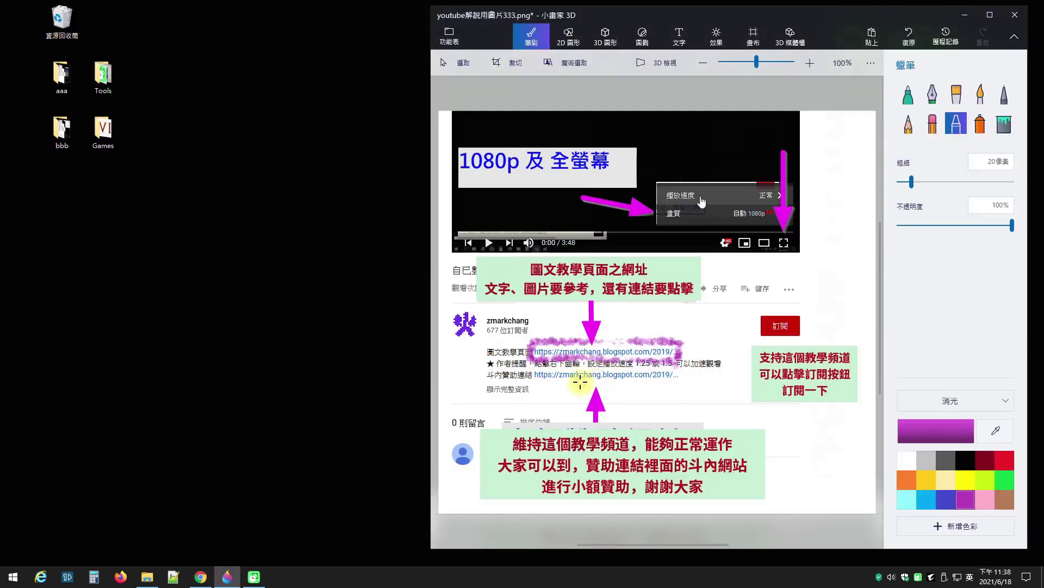
mouse_move(486, 400)
left_mouse_down()
mouse_move(526, 399)
mouse_move(495, 382)
mouse_move(688, 385)
left_mouse_up()
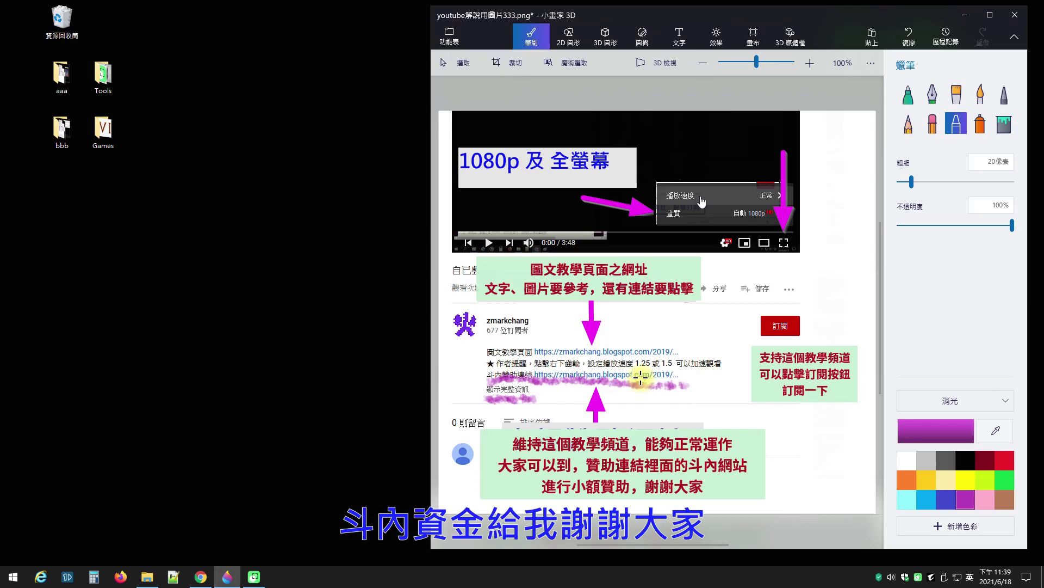
left_click(965, 15)
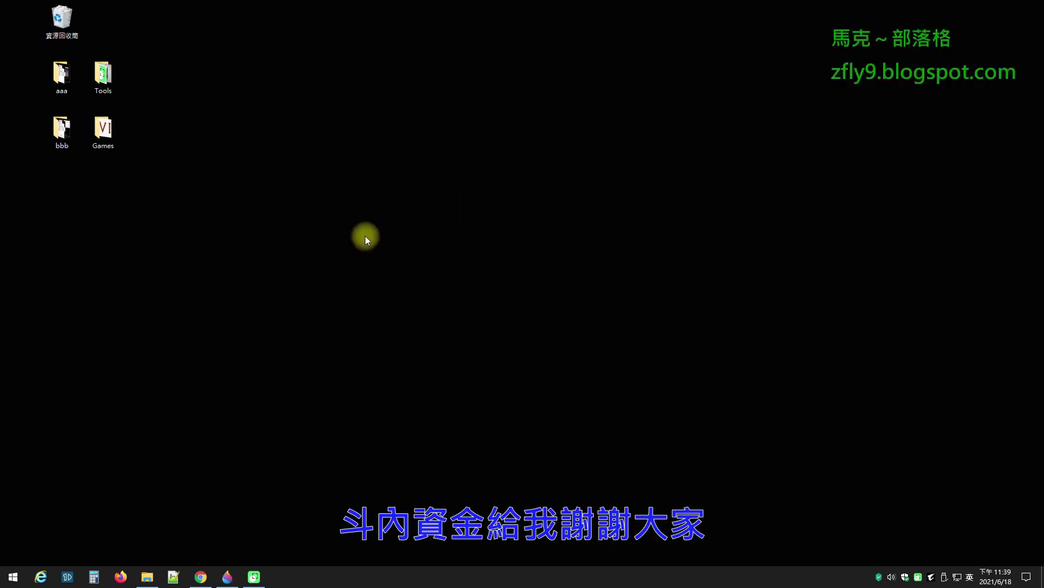